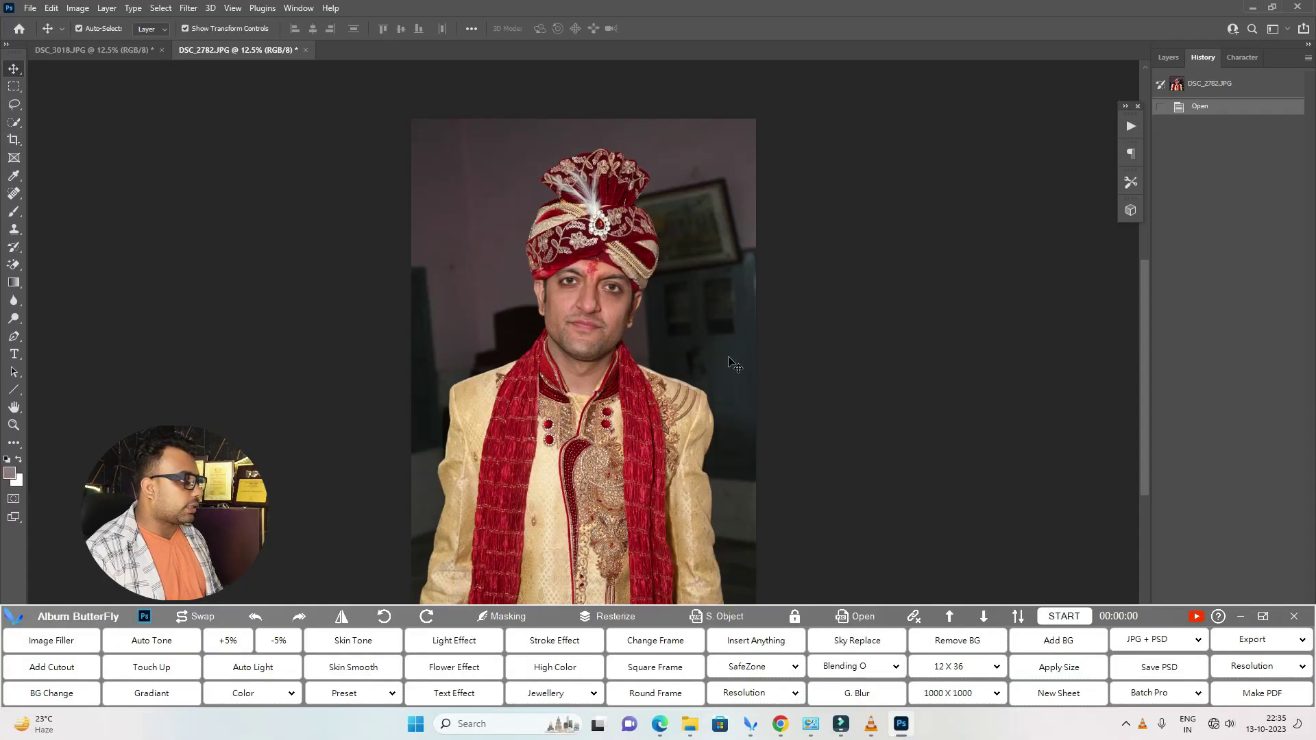
Return to the groom photo DSC_2782.JPG, zoom in on his face, and move the automation panel aside
left_click(93, 50)
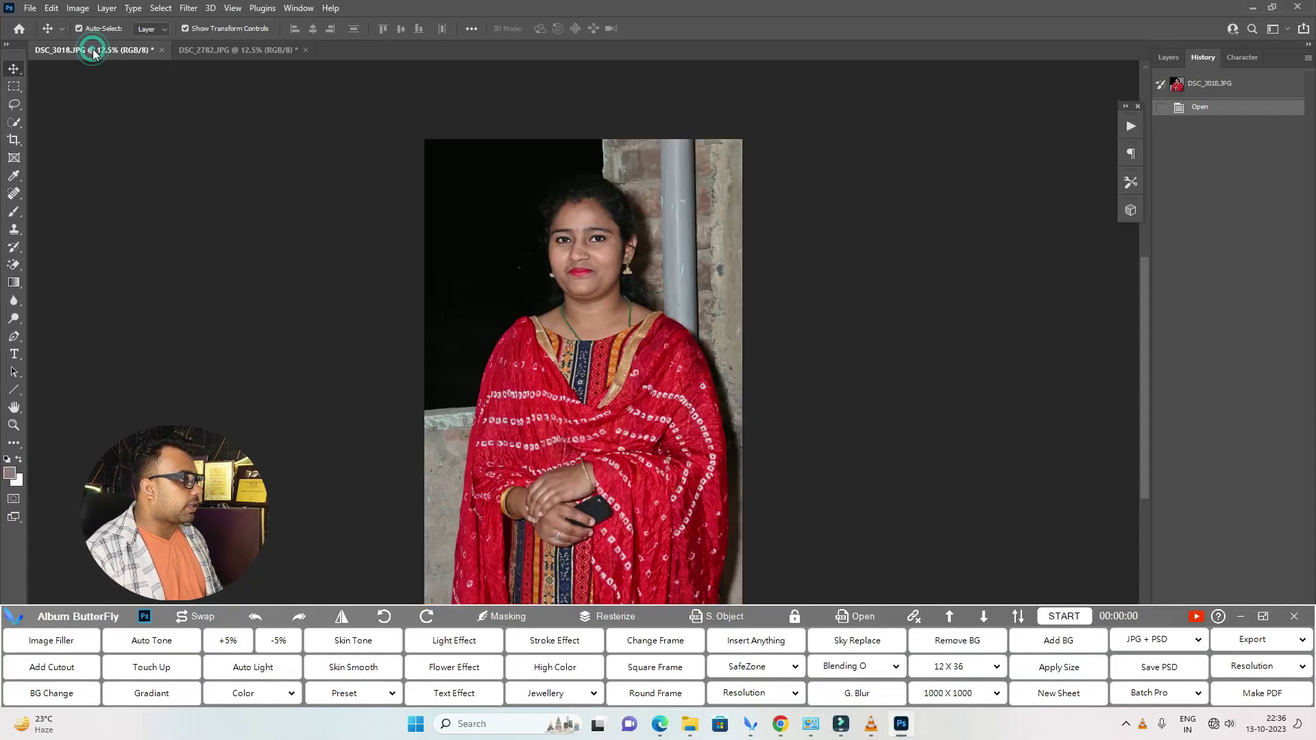
left_click(237, 49)
scroll(562, 370, "up", 3)
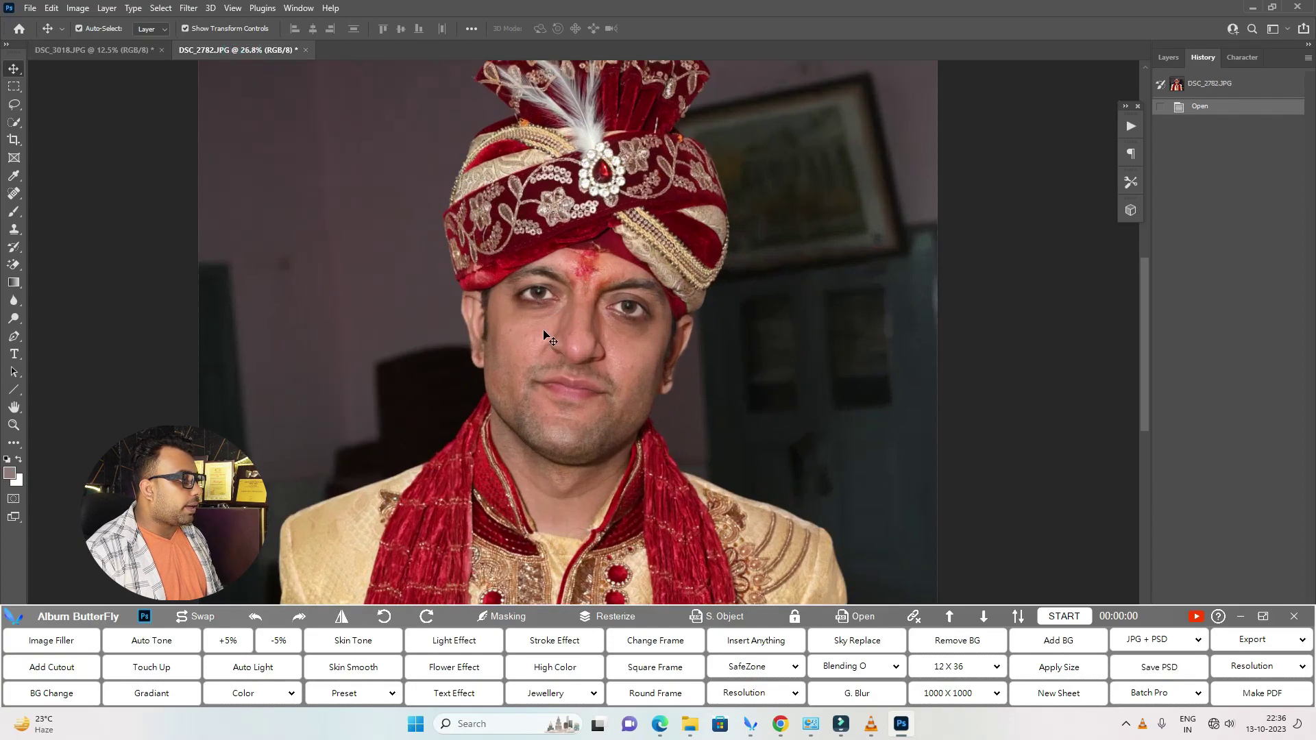
scroll(562, 370, "up", 3)
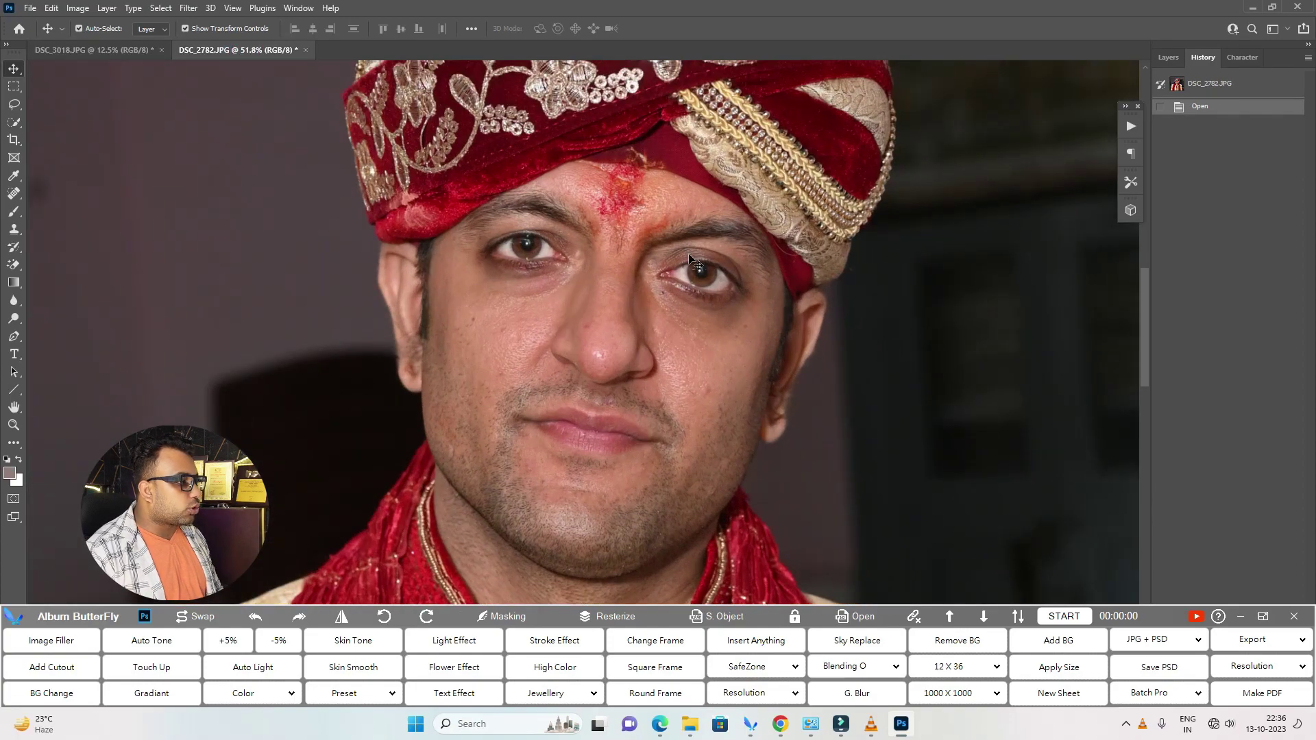
scroll(663, 395, "down", 1)
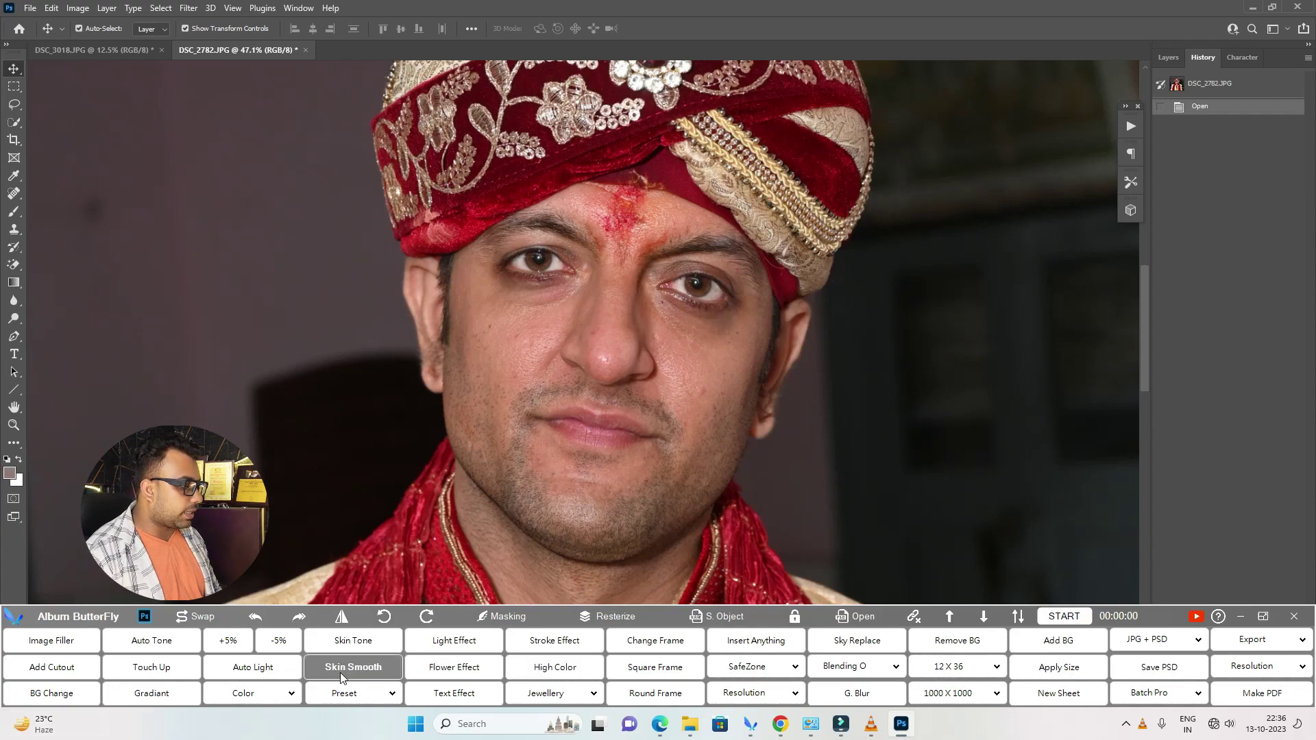
left_click(1241, 620)
Launch Filter > Photo-Toolbox > SkinFiner on the groom photo
left_click(195, 8)
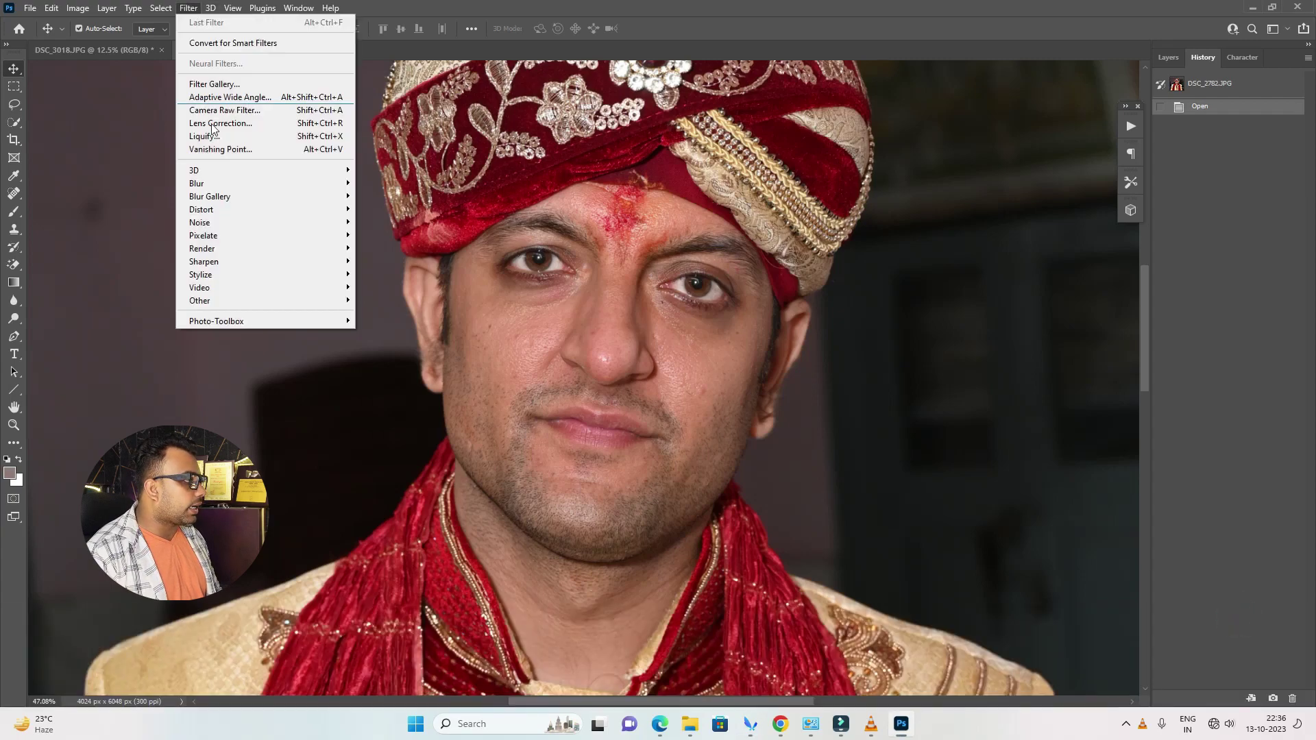
mouse_move(265, 320)
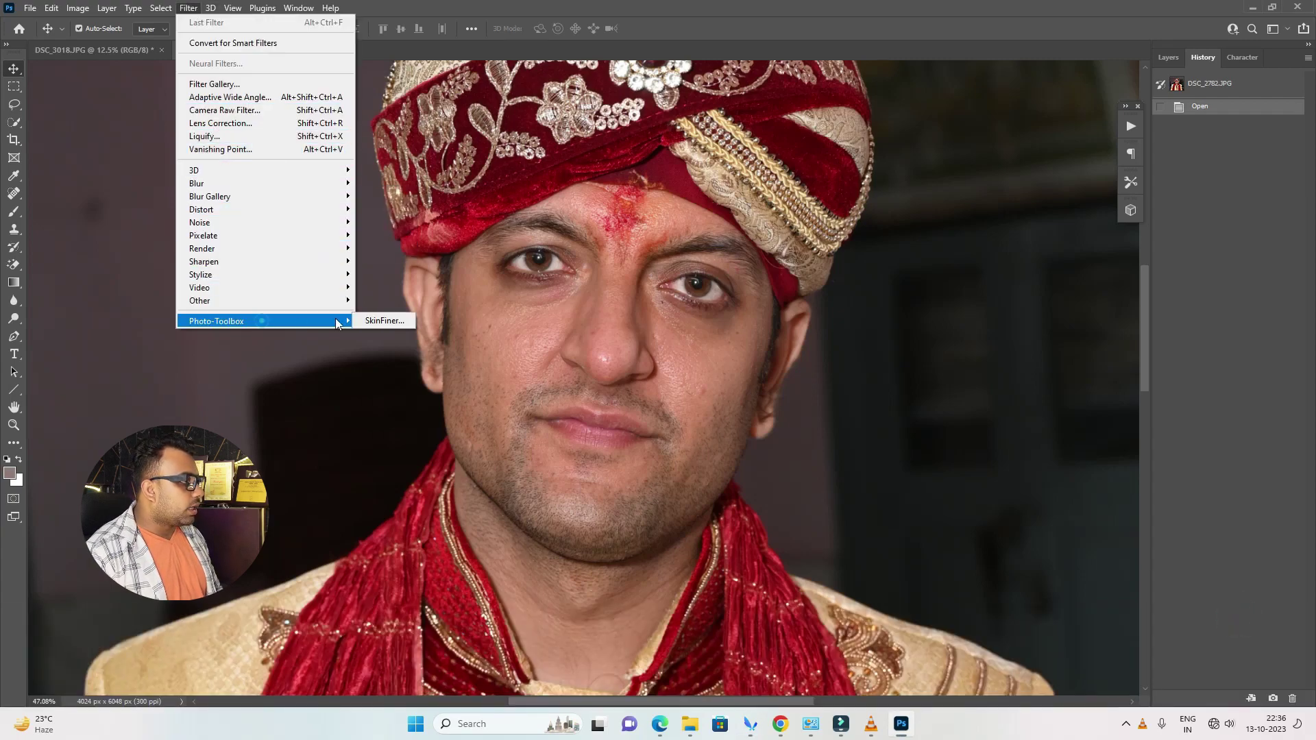
left_click(373, 320)
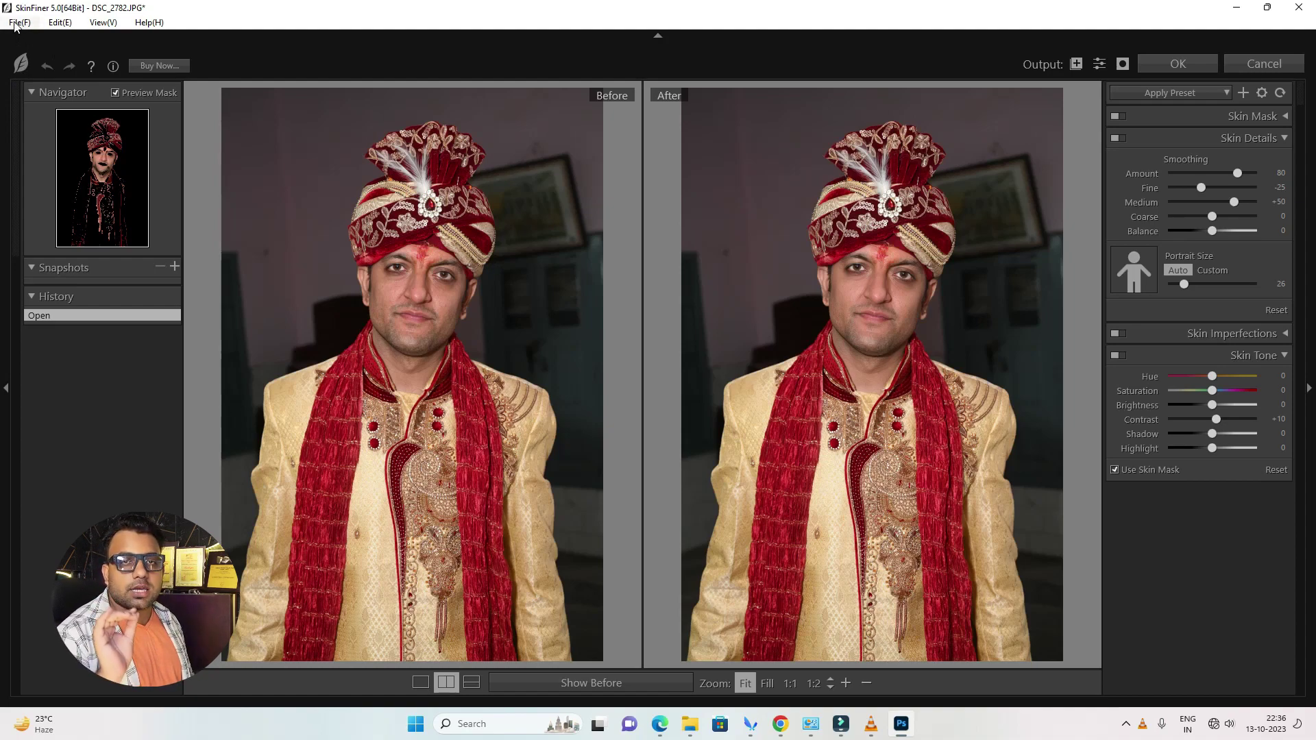
left_click(15, 24)
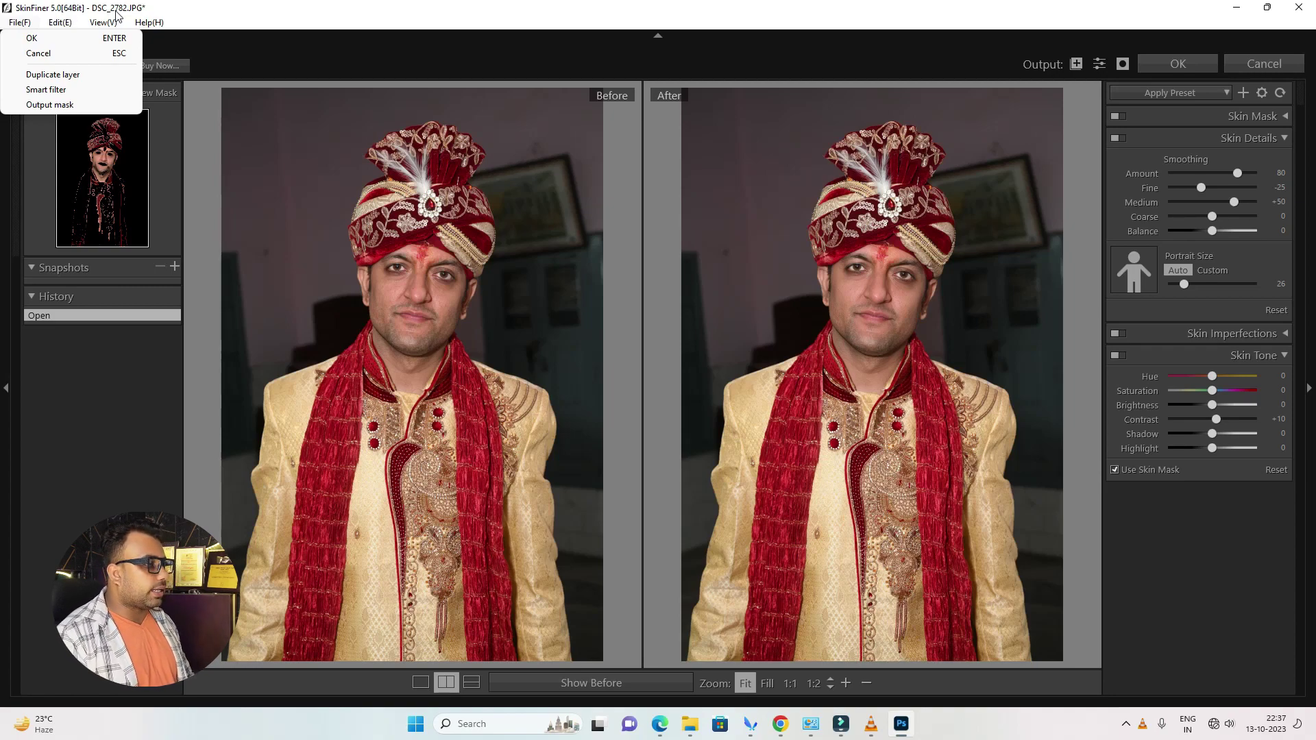
mouse_move(149, 22)
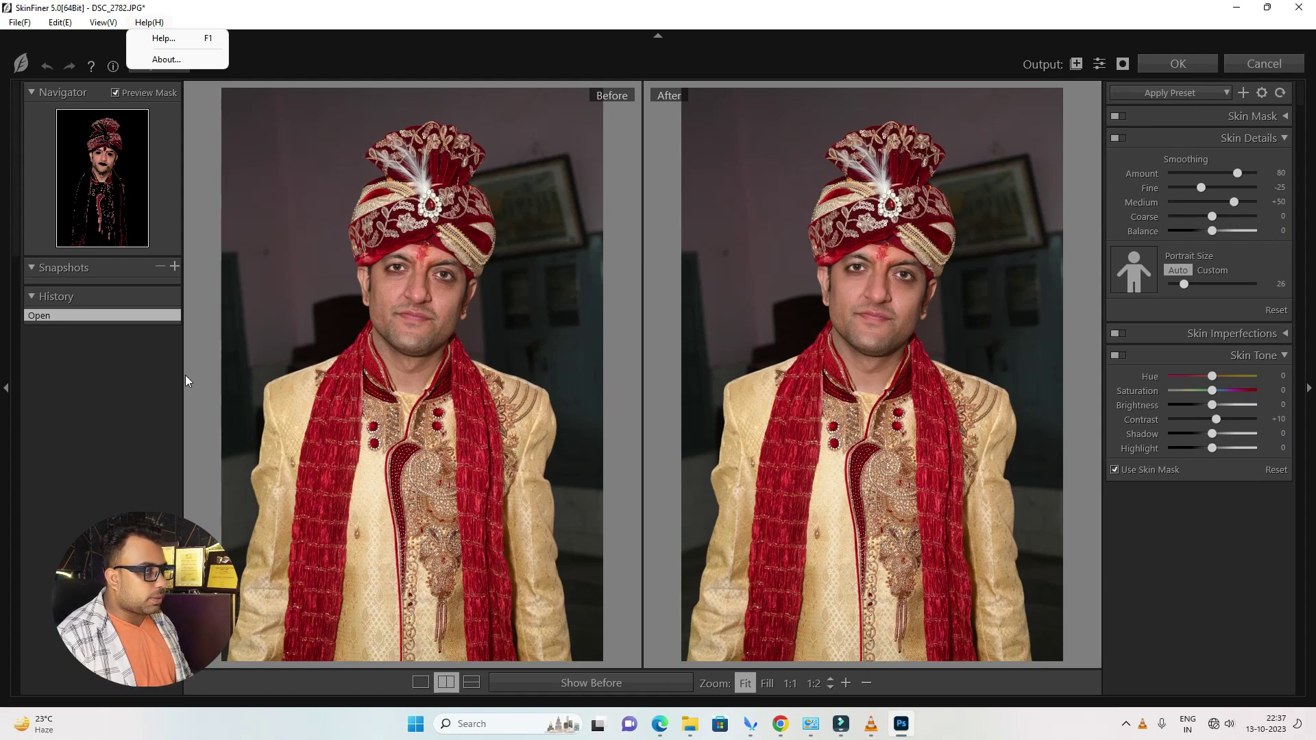
Collapse Skin Details and Skin Tone, then apply the Skin Tone-Contrast and Skin Tone-Lightening presets
left_click(1284, 138)
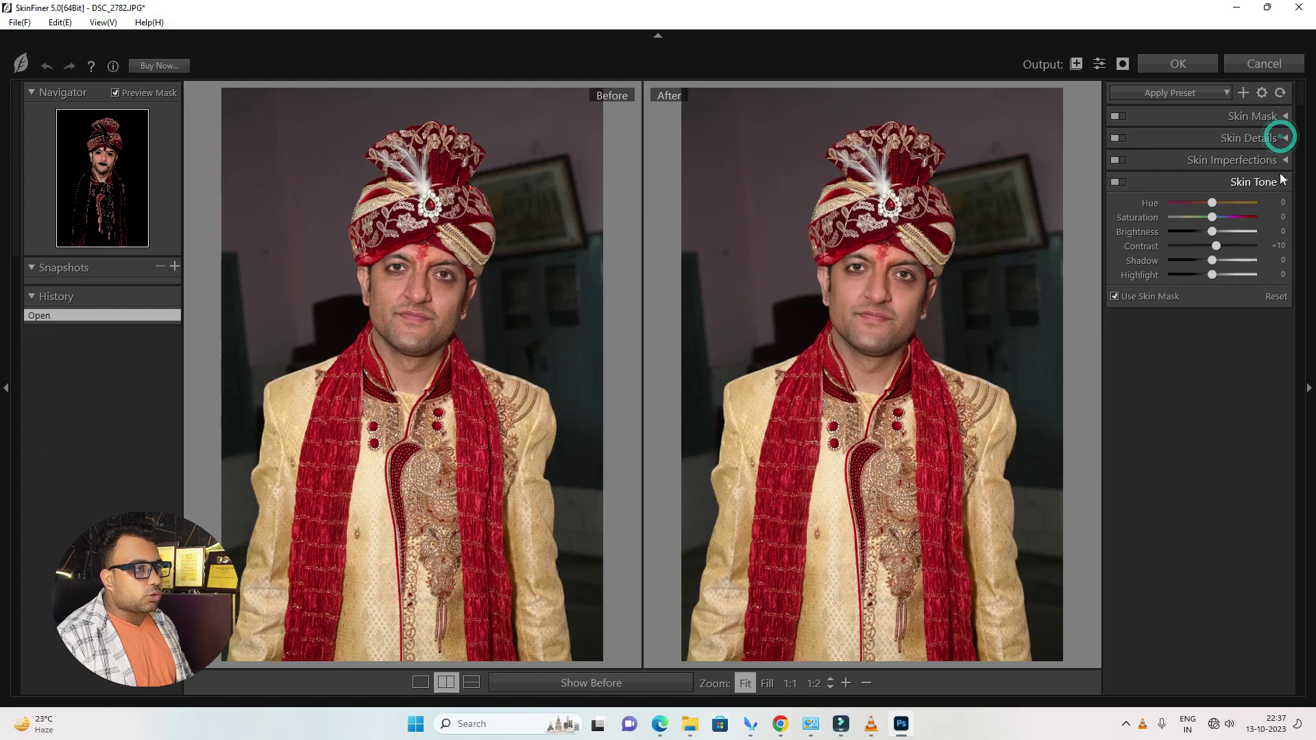
left_click(1284, 182)
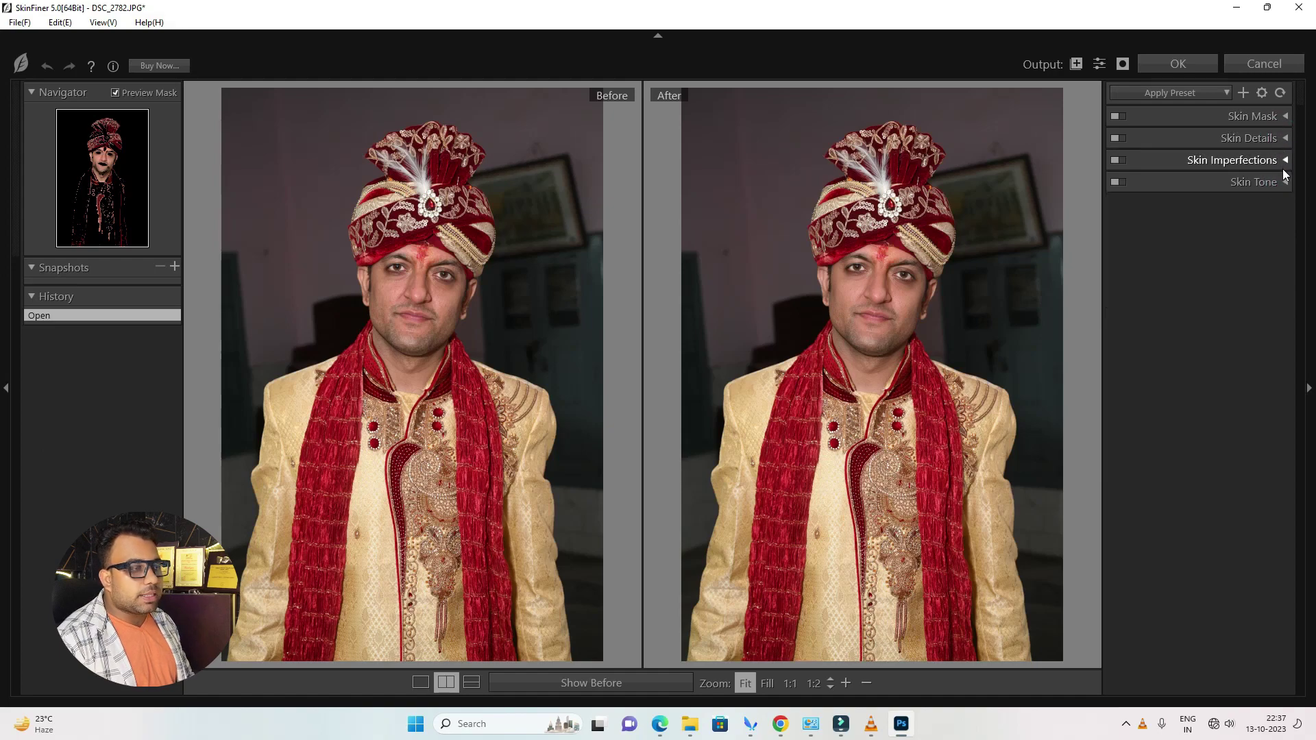
left_click(1226, 94)
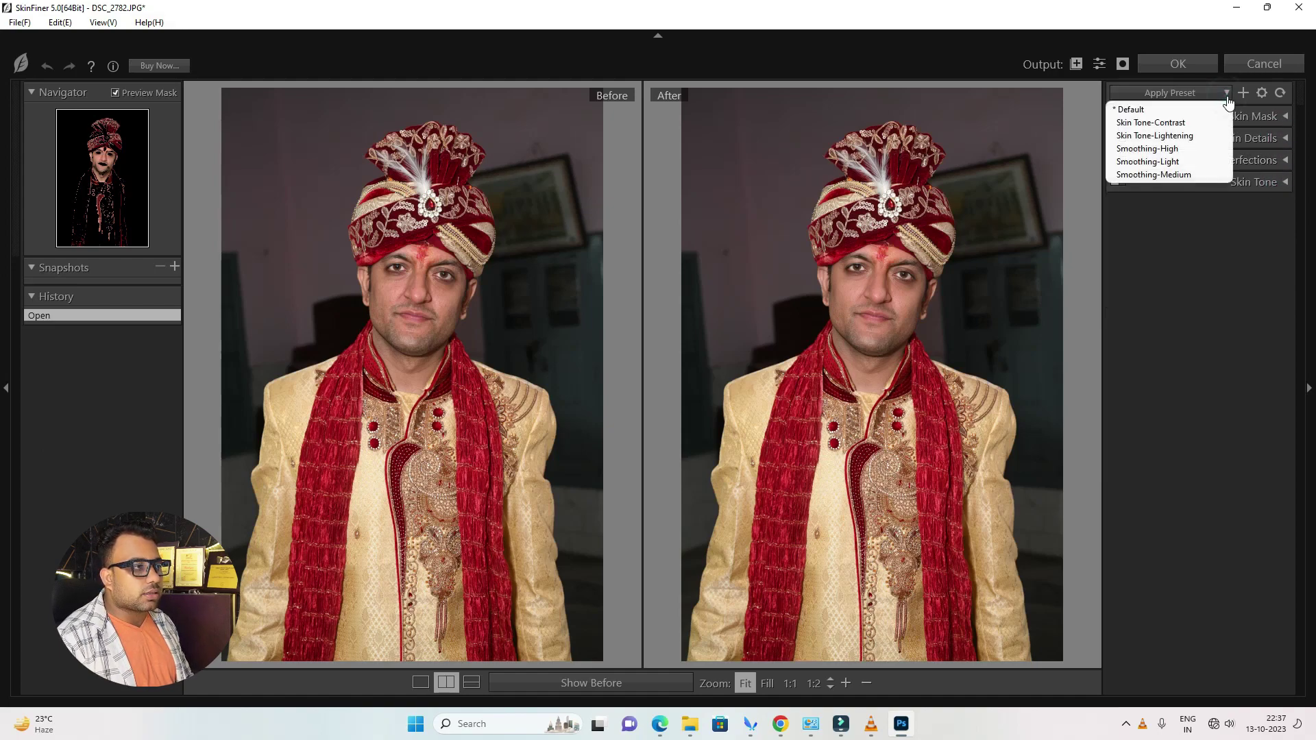
left_click(1195, 122)
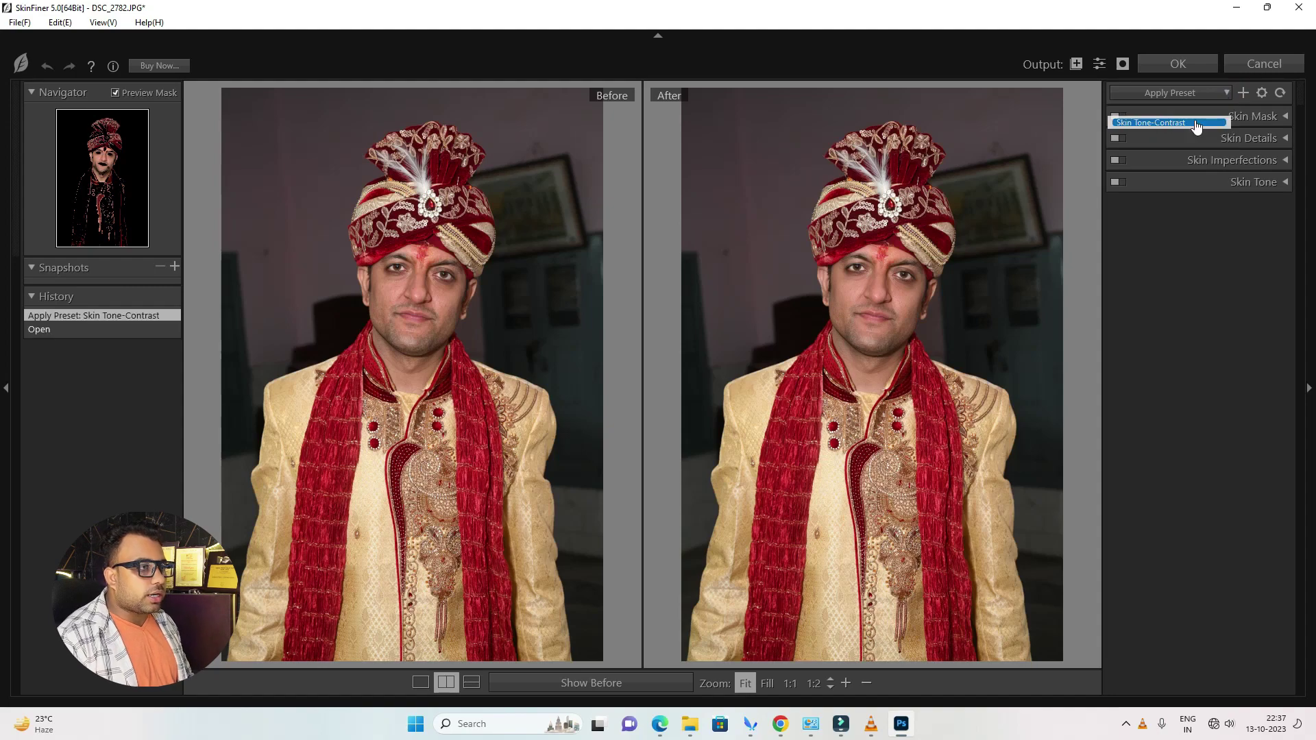
left_click(1196, 94)
left_click(1192, 136)
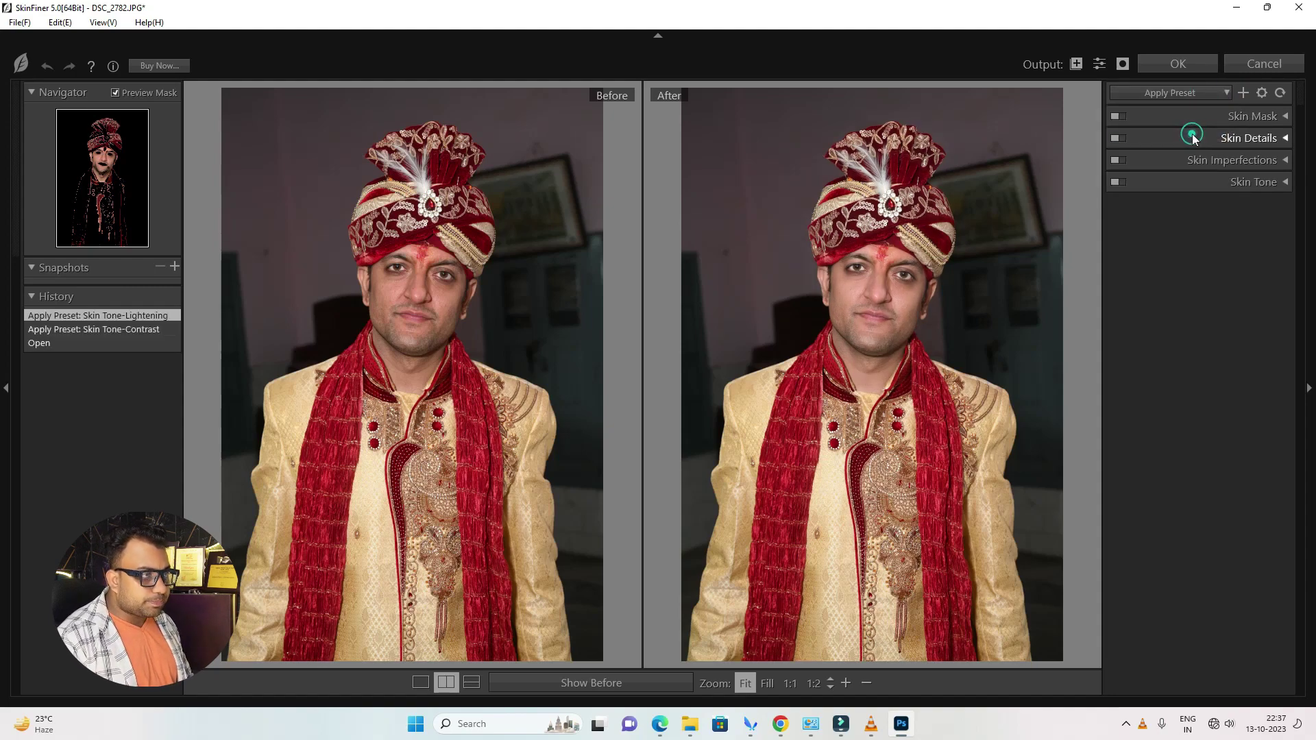
Apply the Smoothing-High preset and expand the Skin Mask settings
left_click(1196, 96)
left_click(1192, 149)
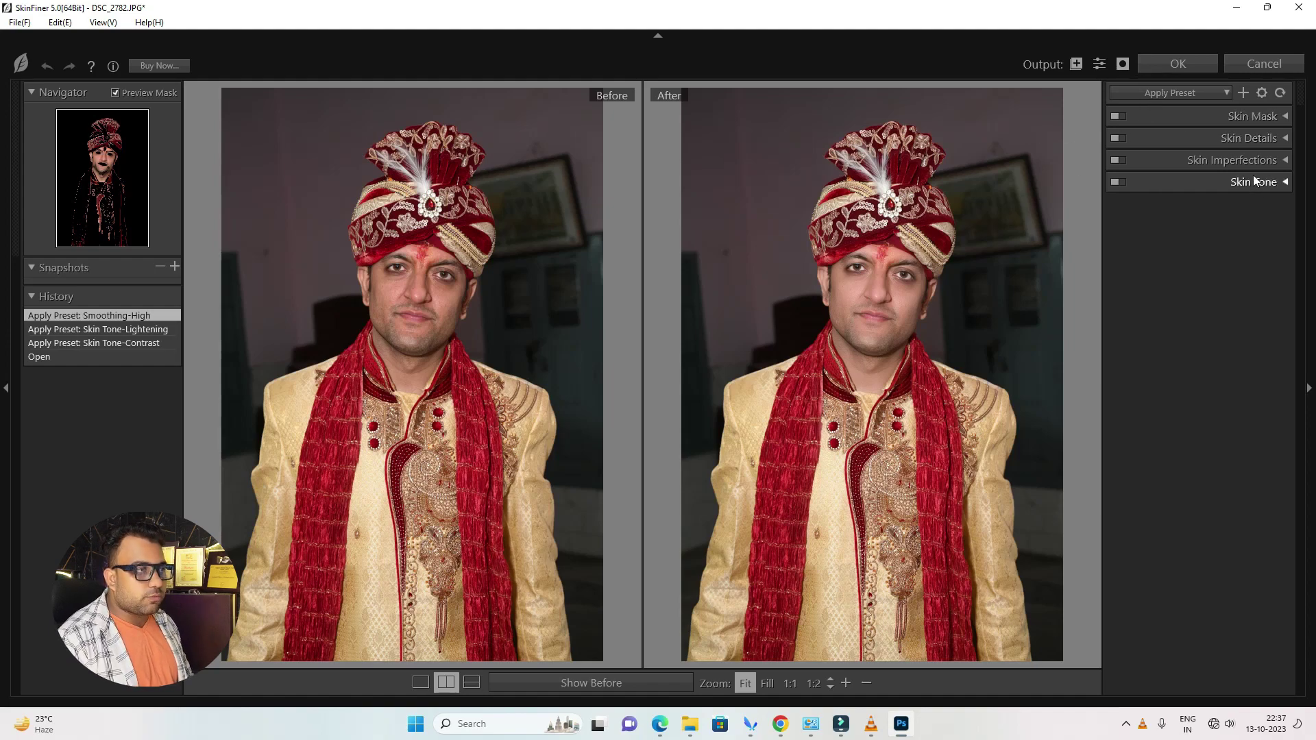
left_click(1285, 117)
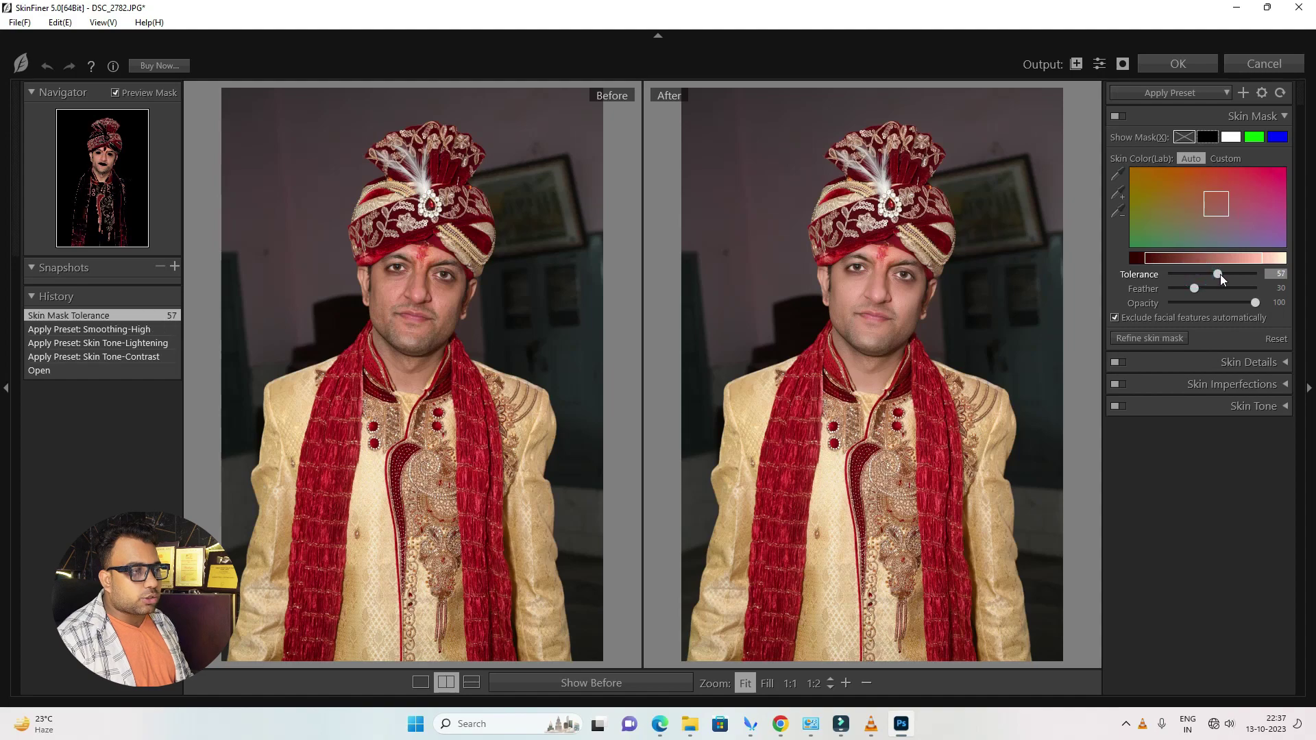
Set Skin Mask Tolerance to 62 and Feather to 37, keep Opacity at 100, then collapse the section
left_click_drag(1220, 273, 1190, 272)
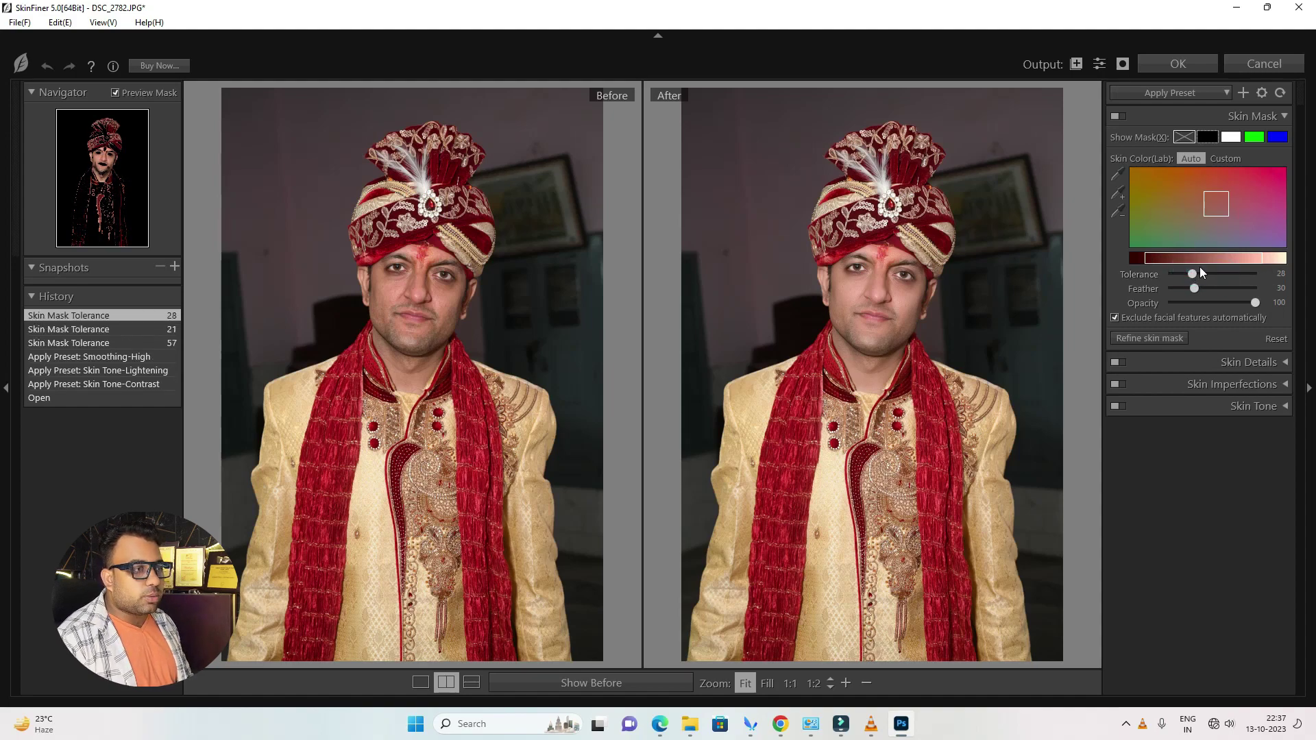
left_click_drag(1191, 274, 1158, 269)
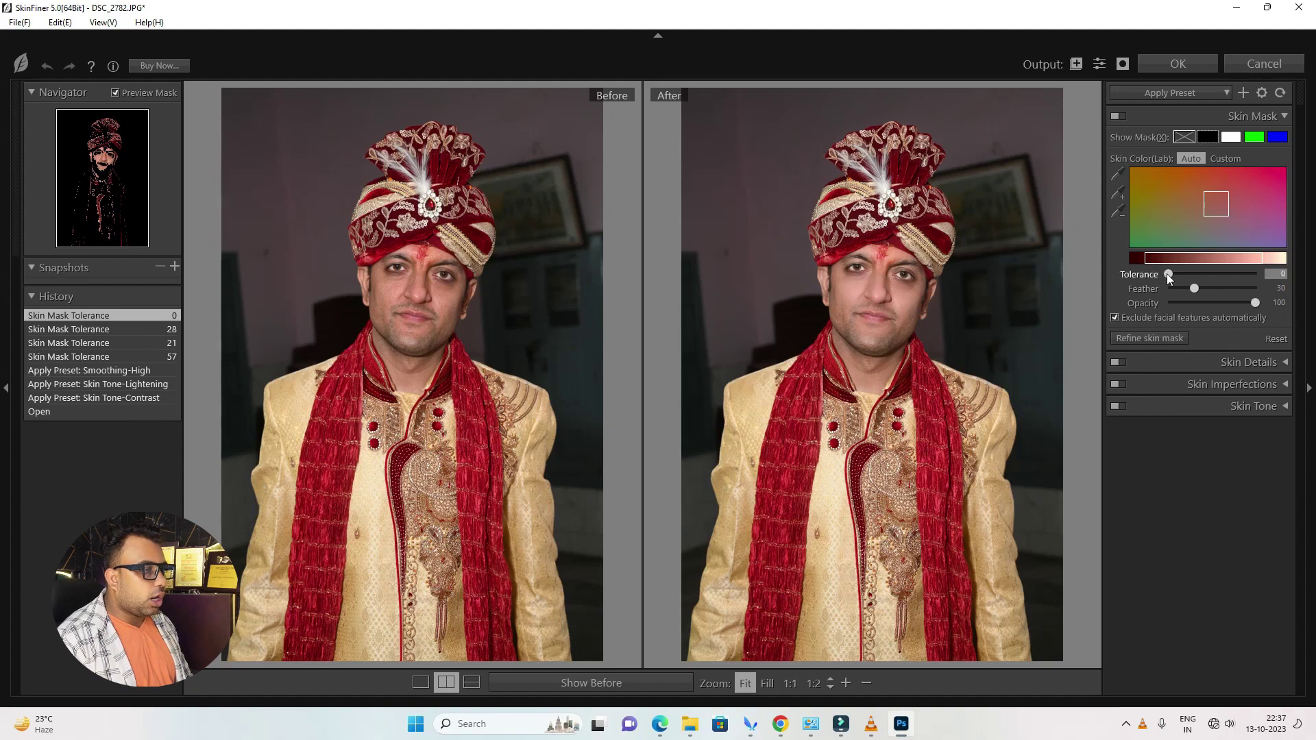
mouse_move(1168, 274)
left_mouse_down()
mouse_move(1207, 274)
mouse_move(1224, 292)
left_mouse_up()
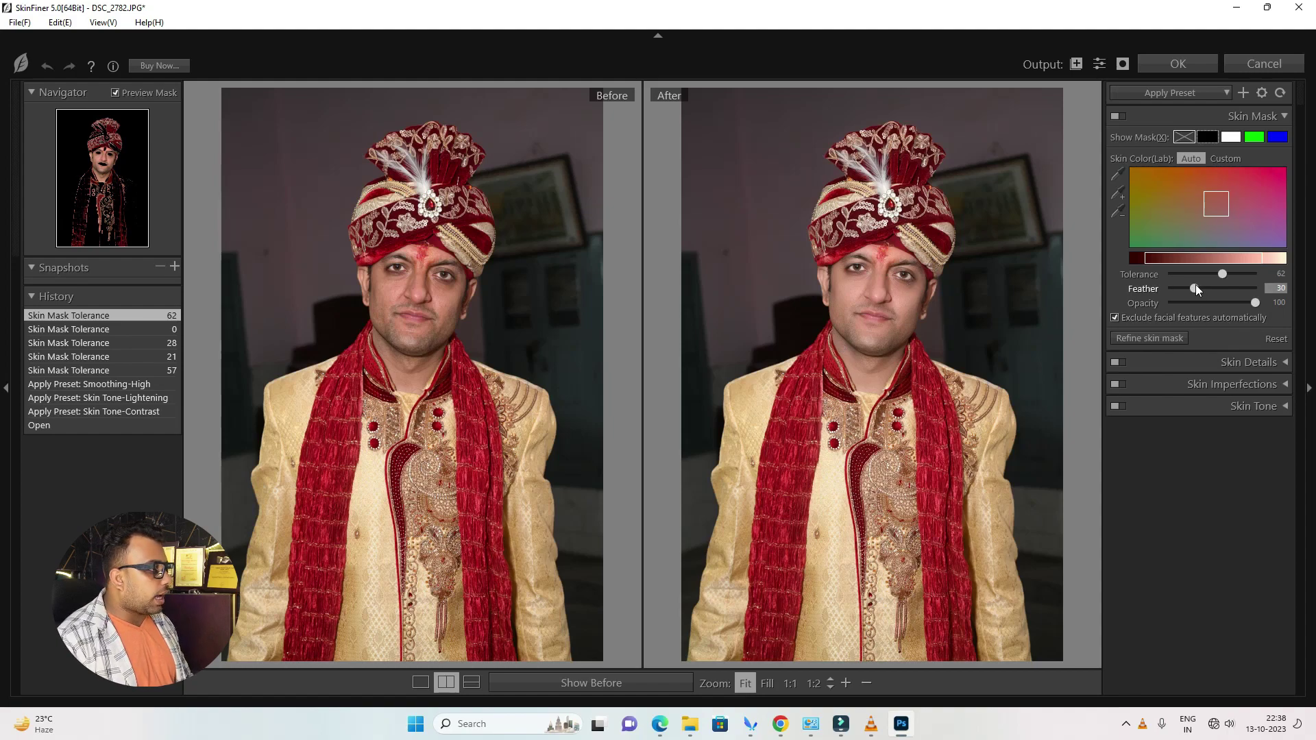
mouse_move(1195, 287)
left_mouse_down()
mouse_move(1227, 289)
mouse_move(1190, 289)
left_mouse_up()
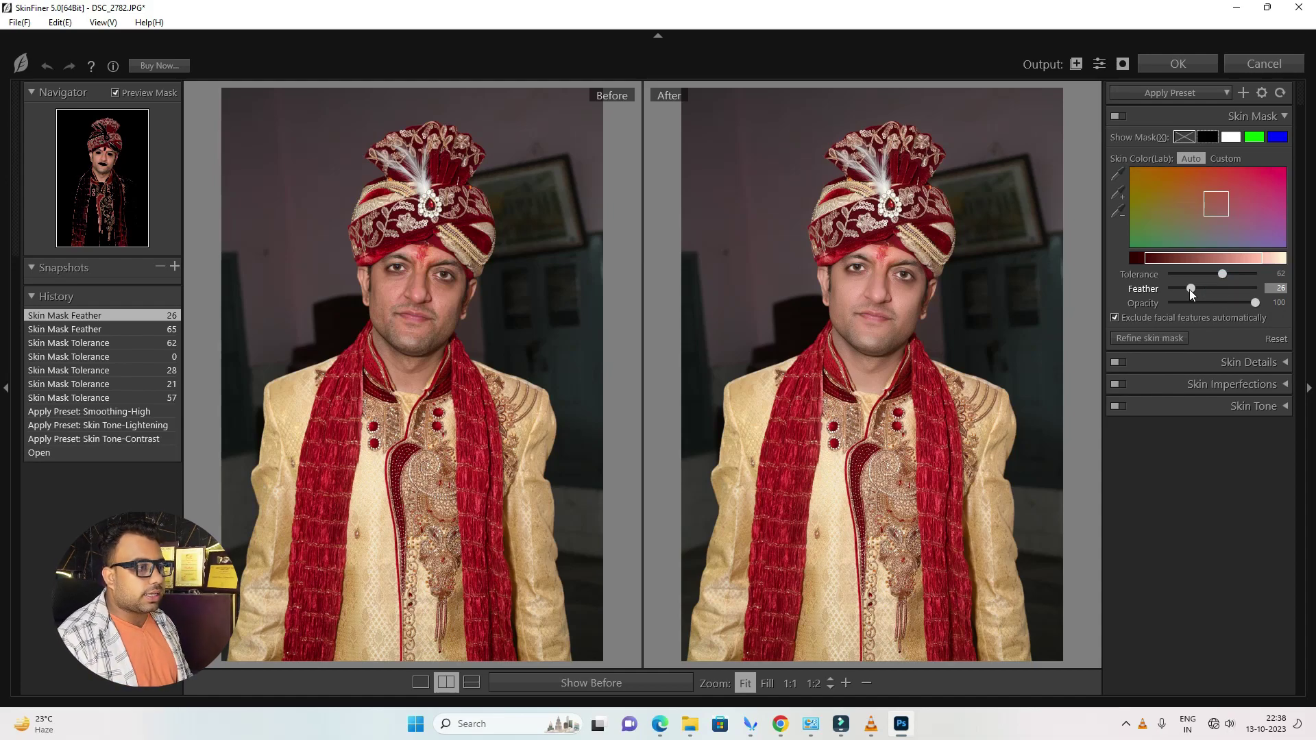
left_click_drag(1190, 289, 1198, 289)
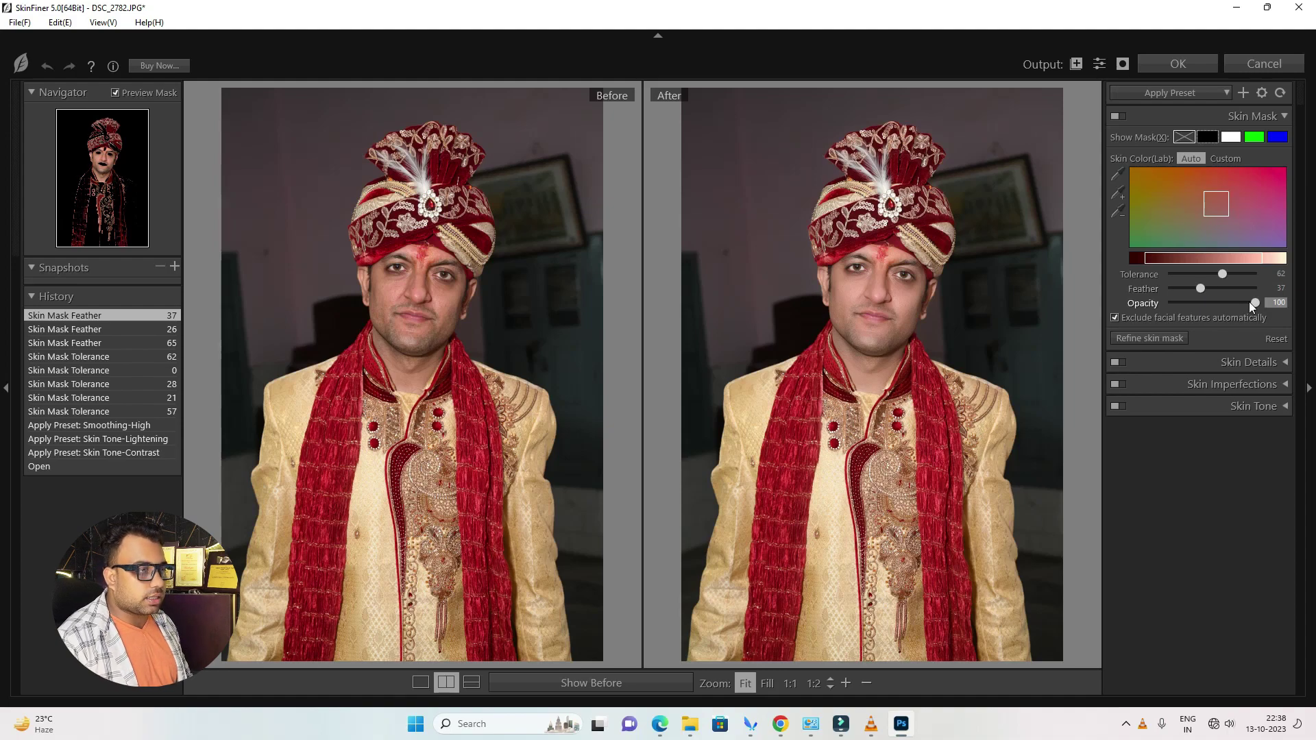
mouse_move(1249, 301)
left_mouse_down()
mouse_move(1185, 303)
mouse_move(1280, 307)
left_mouse_up()
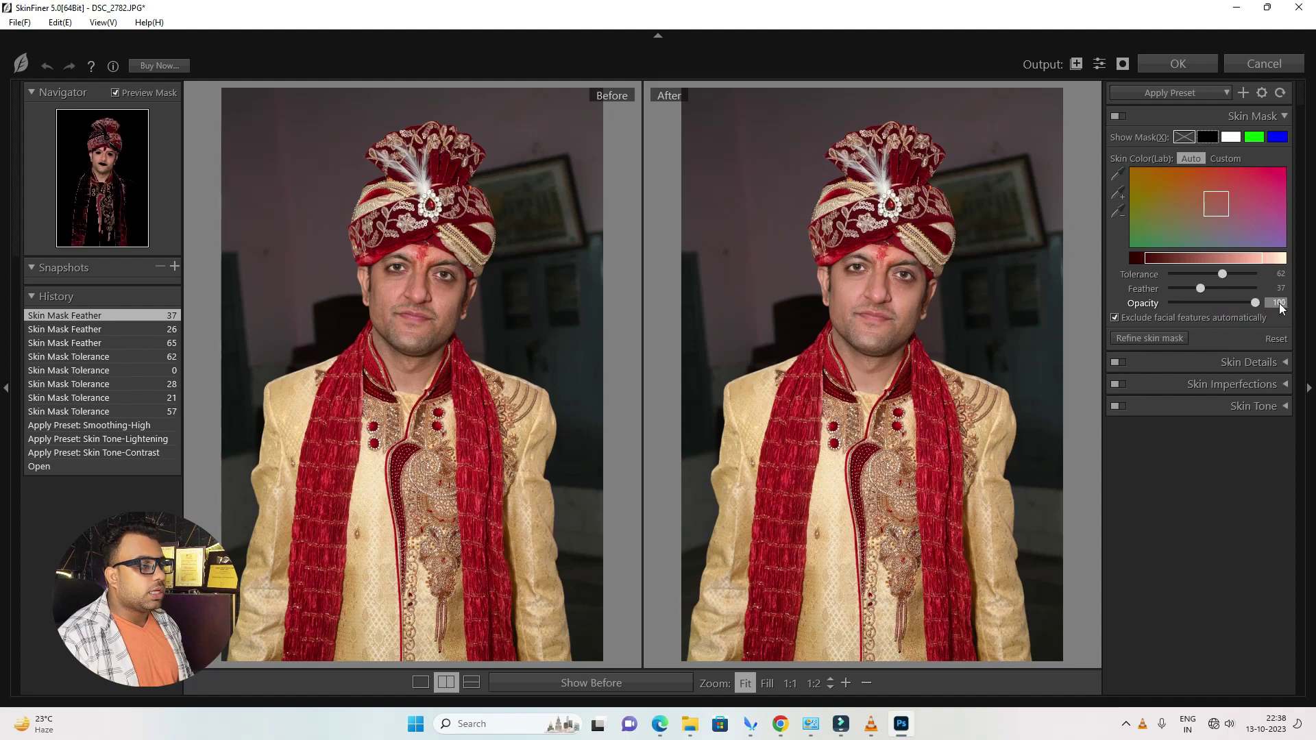
left_click(1282, 116)
Expand Skin Details and zoom the preview in close on the groom's face
left_click(1284, 138)
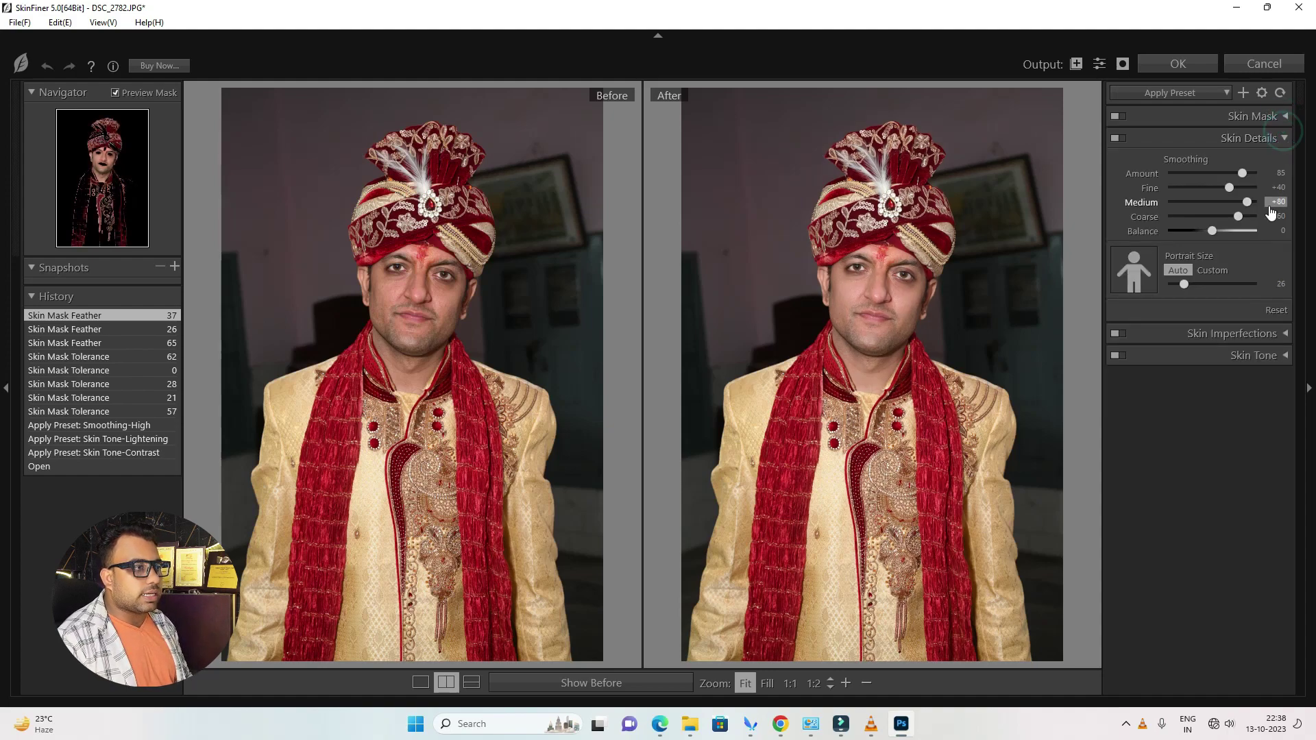
left_click(861, 309)
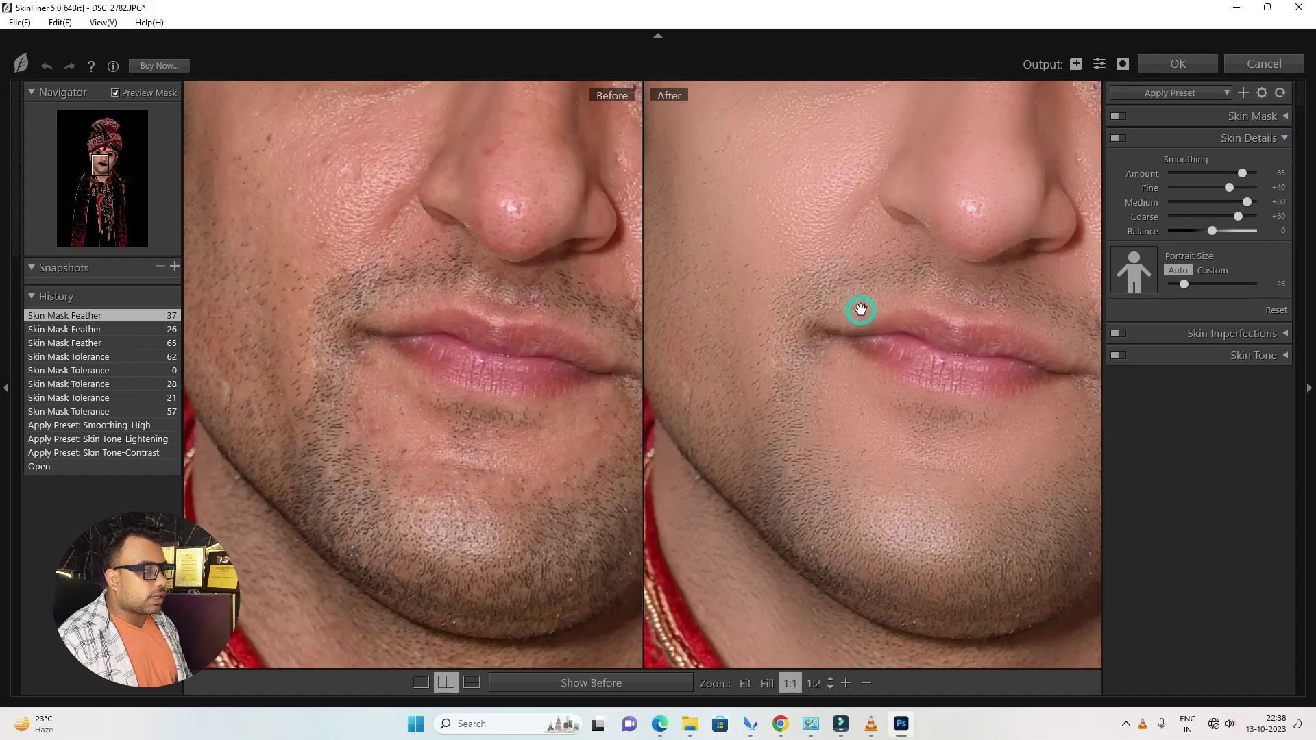
scroll(860, 309, "down", 1)
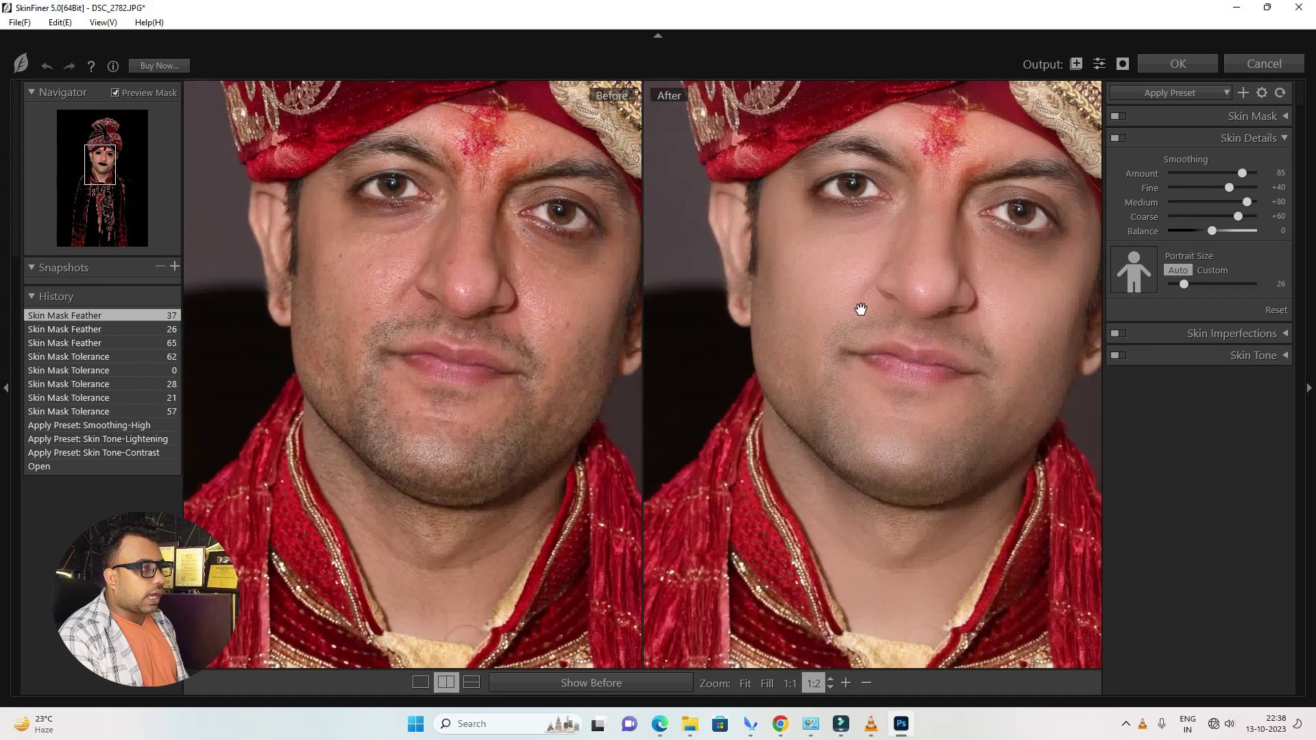
left_click_drag(884, 264, 822, 309)
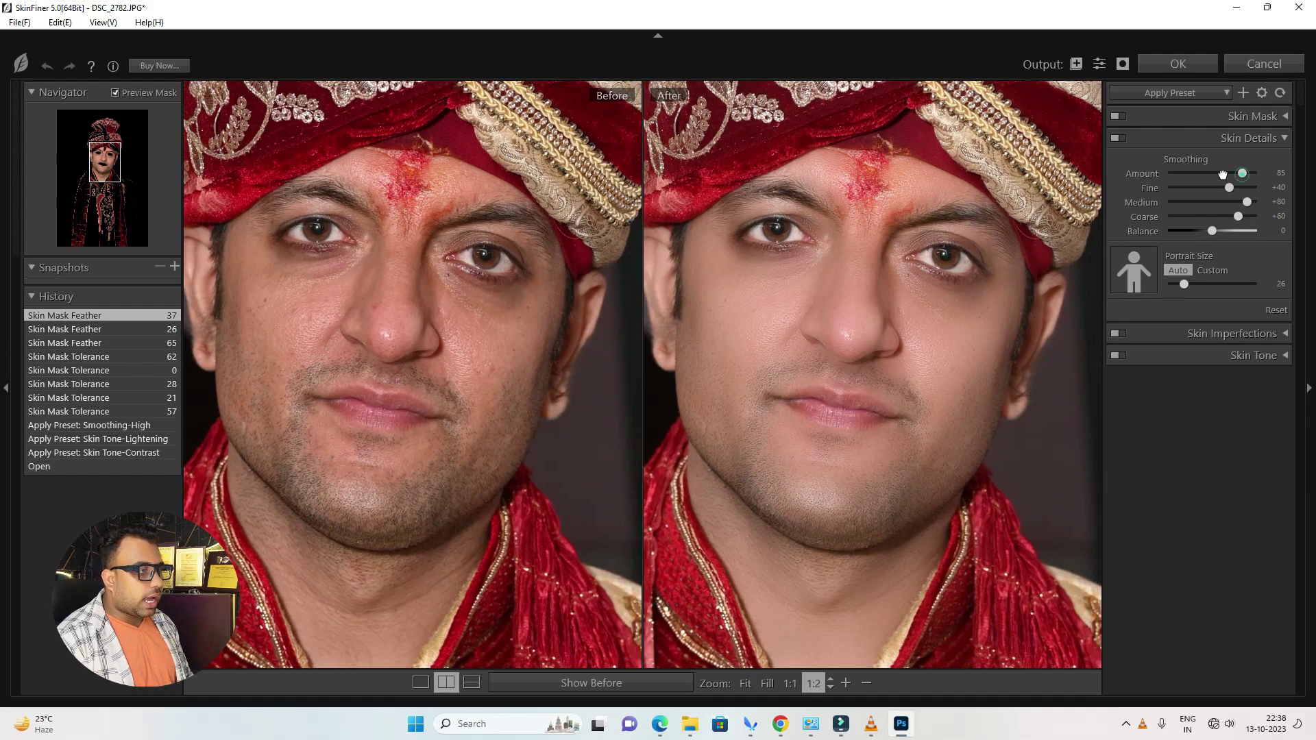
left_click(1234, 175)
Set smoothing Amount to 67, Fine to +100 and Medium to +68
mouse_move(1226, 173)
left_mouse_down()
mouse_move(1134, 174)
mouse_move(1279, 177)
left_mouse_up()
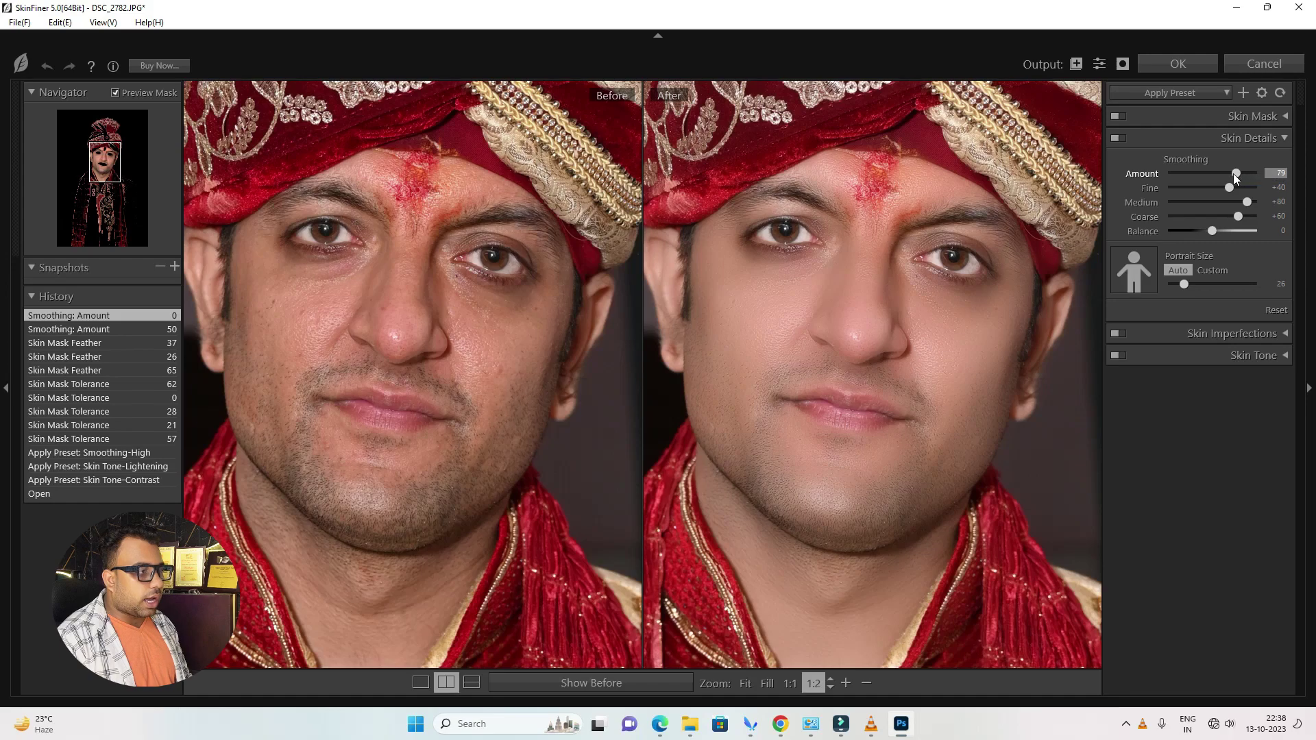
left_click_drag(1207, 174, 1137, 188)
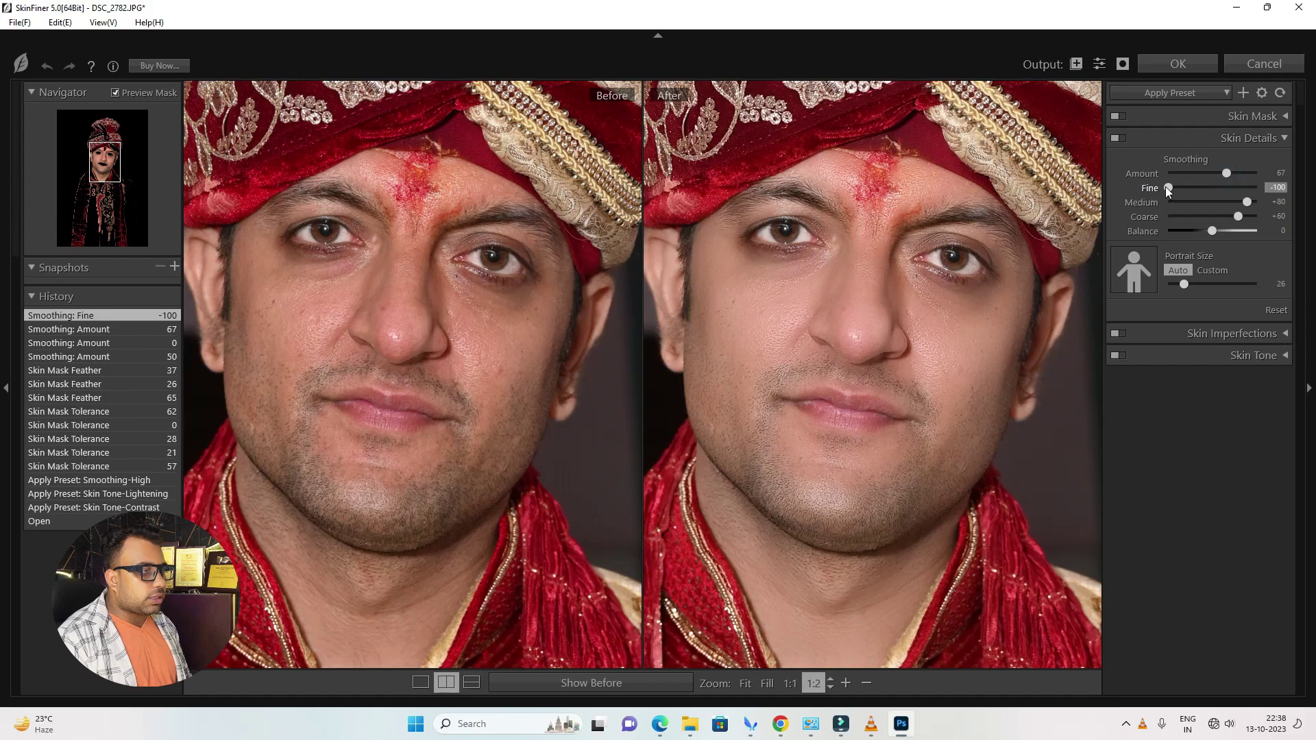
left_click_drag(1165, 186, 1291, 194)
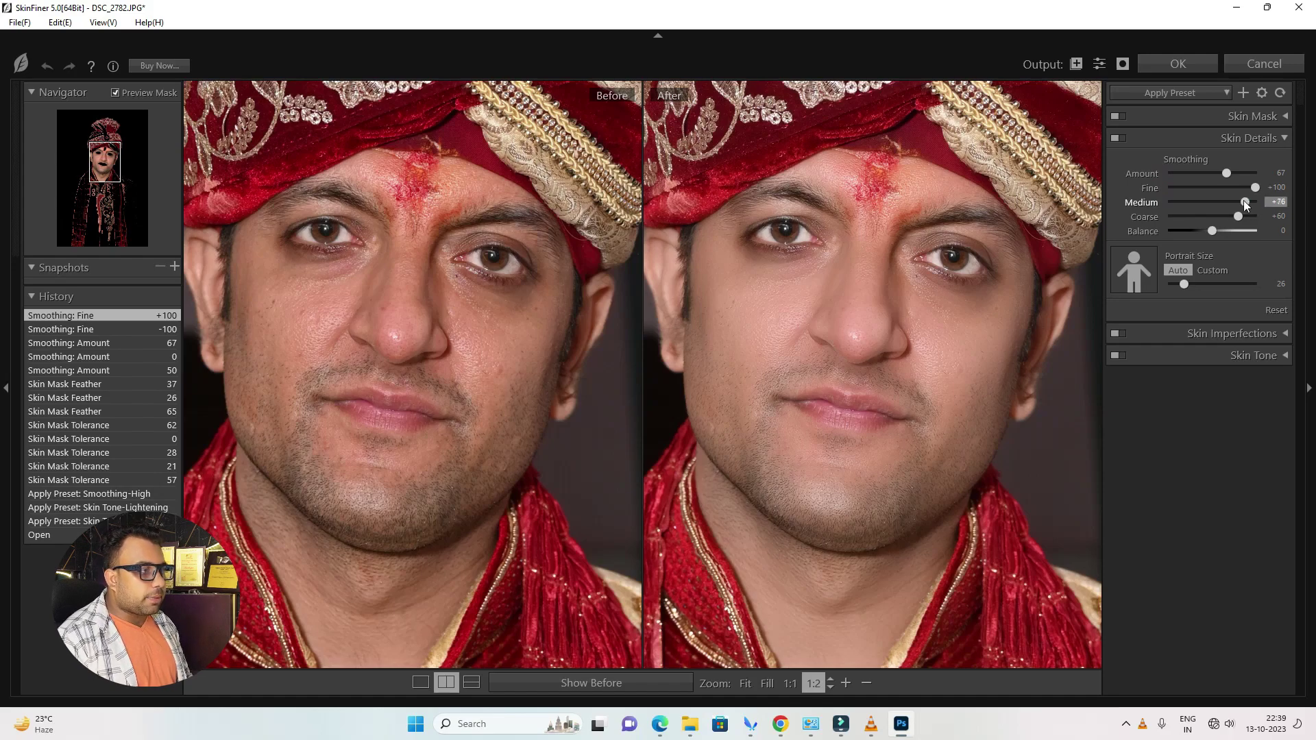
left_click_drag(1247, 202, 1136, 203)
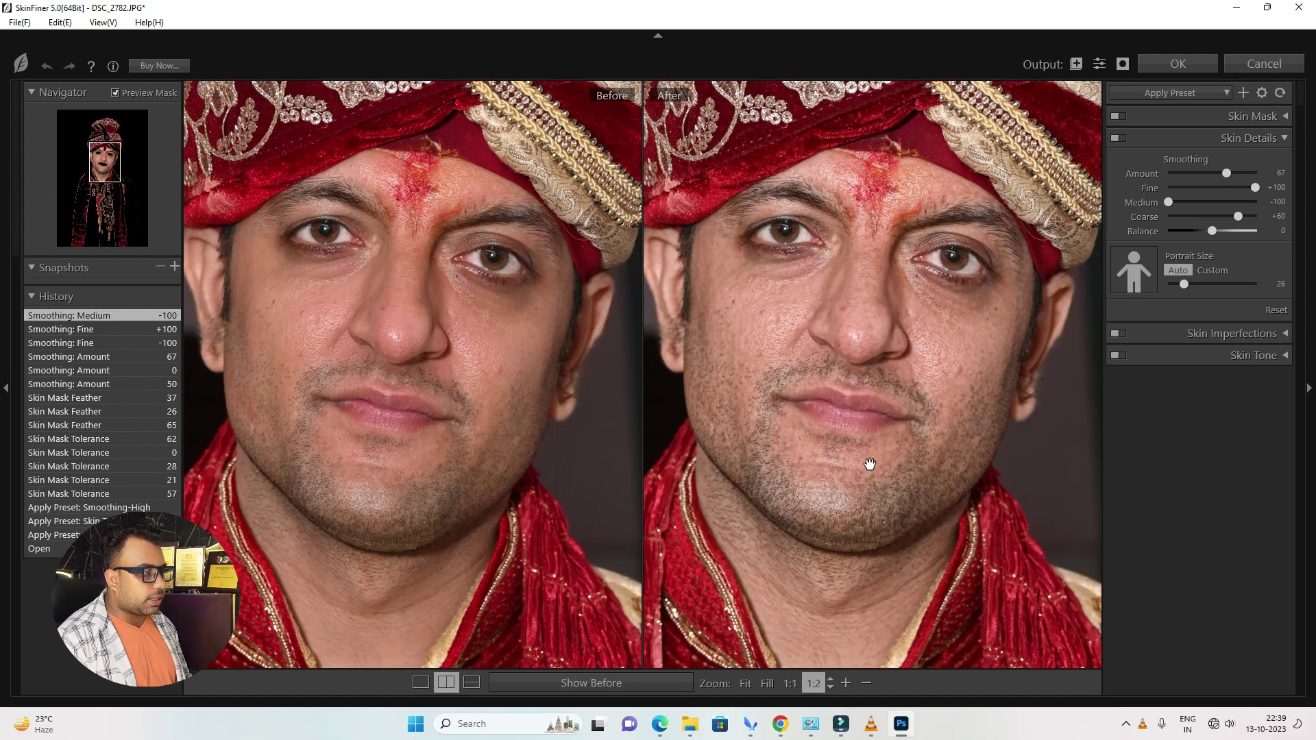
left_click_drag(1170, 200, 1243, 214)
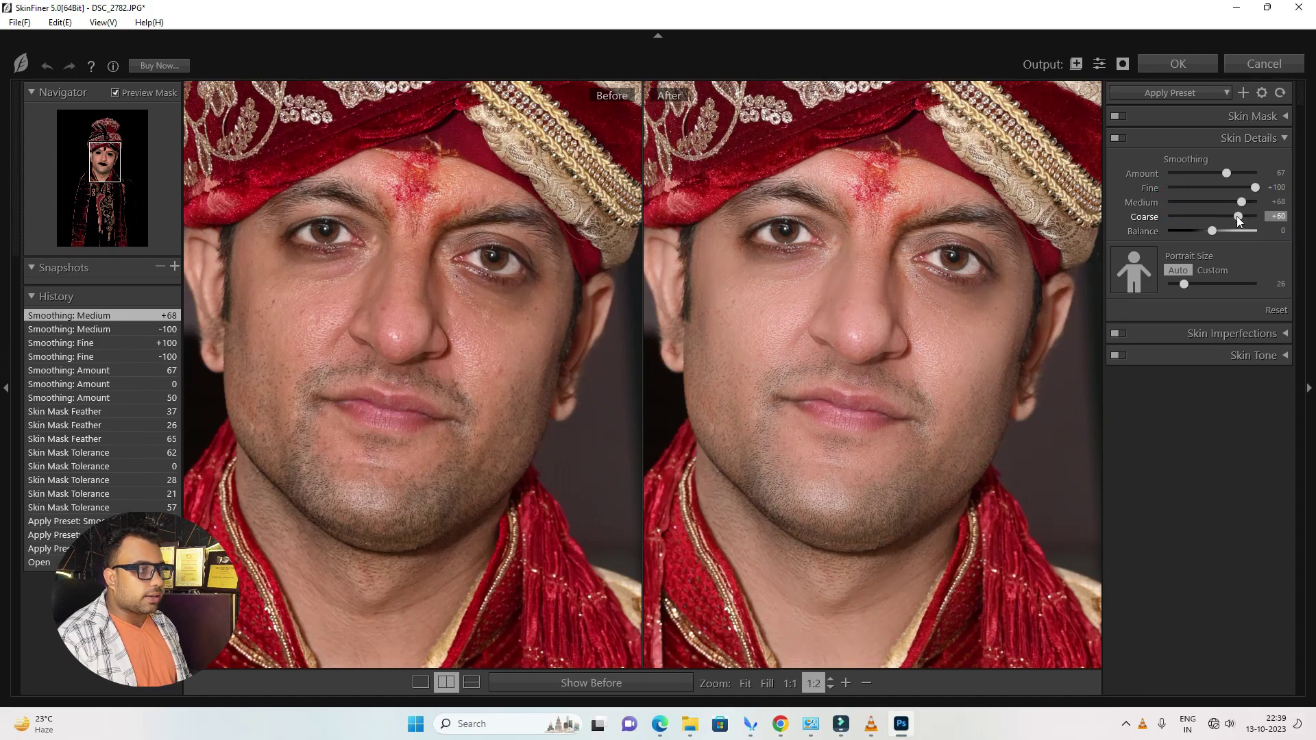
Settle Coarse smoothing at +4 with Balance +7, then expand Skin Imperfections
left_click_drag(1238, 217, 1132, 222)
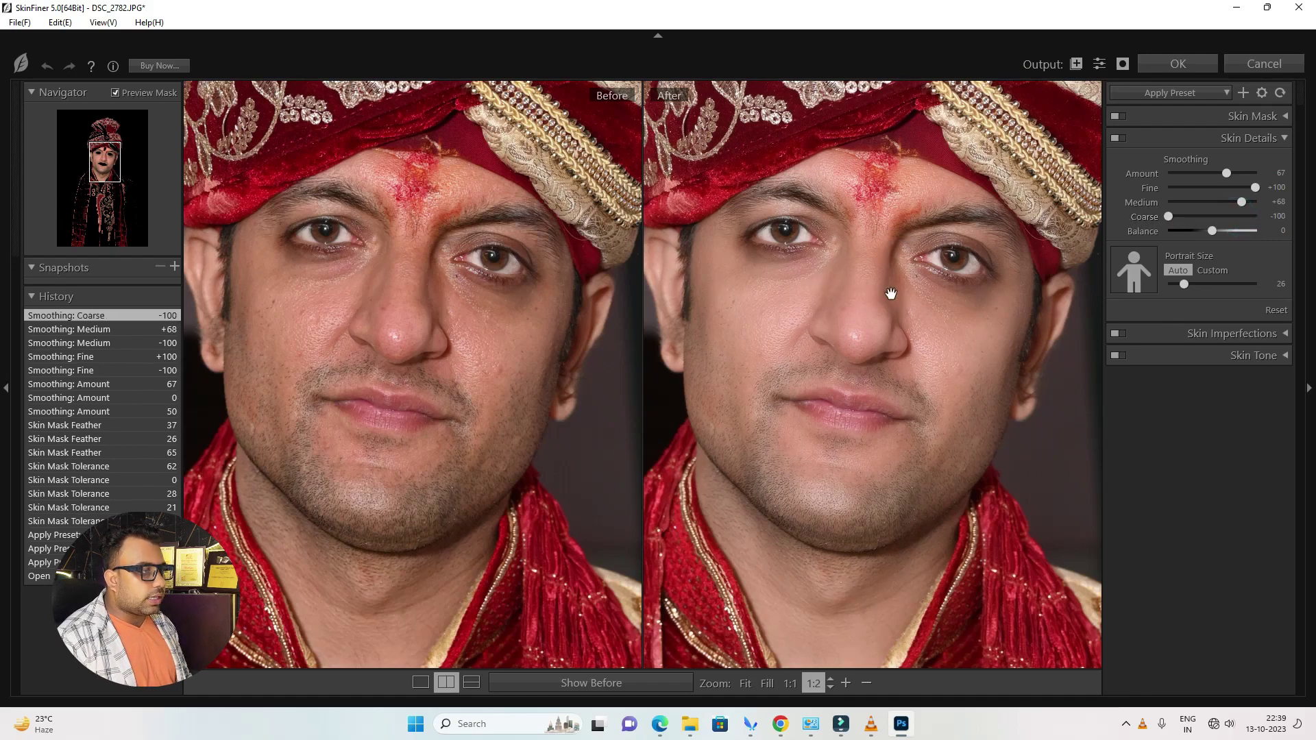
left_click_drag(1170, 216, 1265, 218)
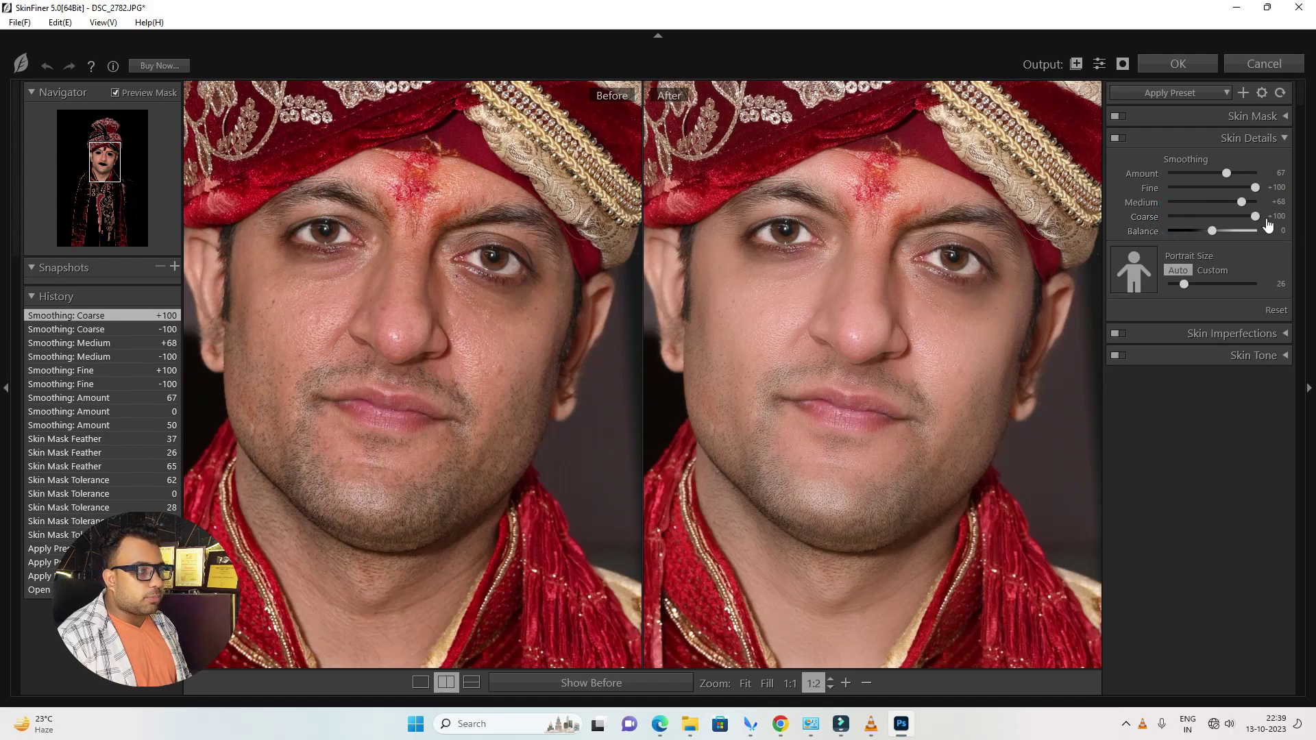
mouse_move(1179, 213)
left_mouse_down()
mouse_move(1131, 233)
mouse_move(1260, 232)
mouse_move(1213, 233)
left_mouse_up()
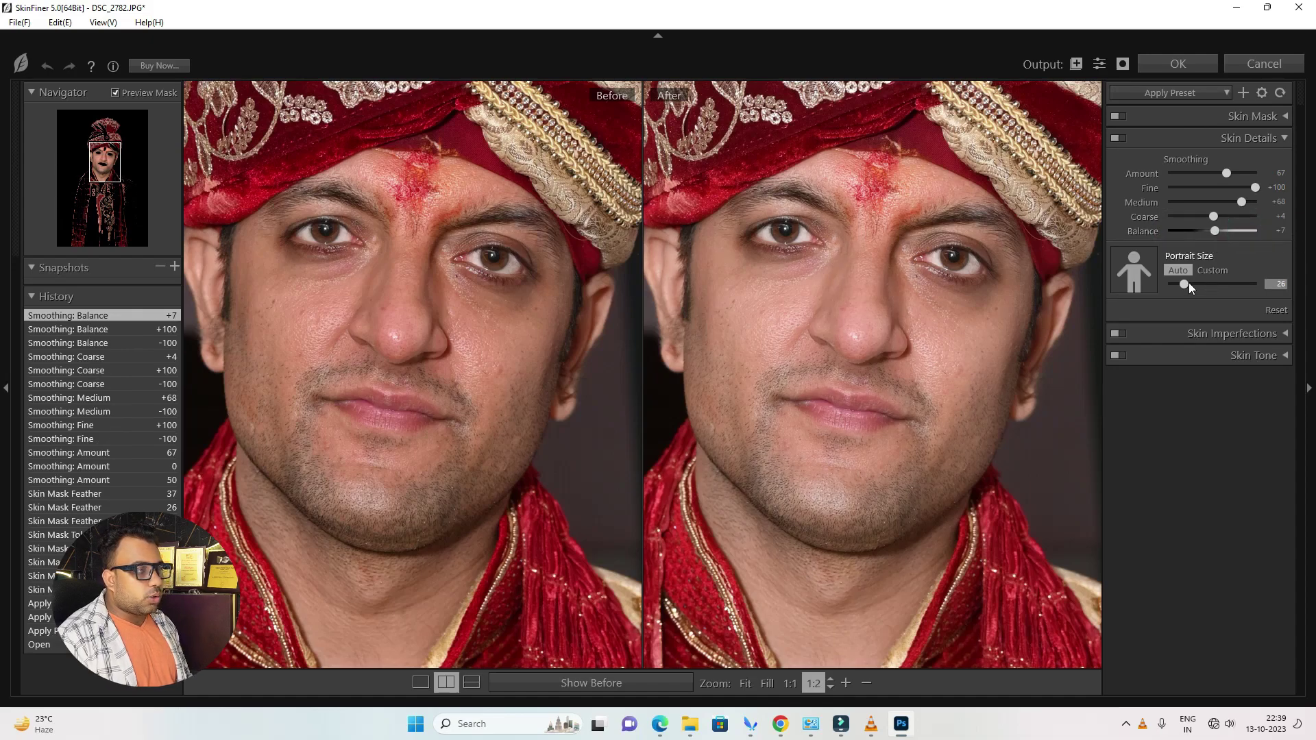
left_click(1286, 138)
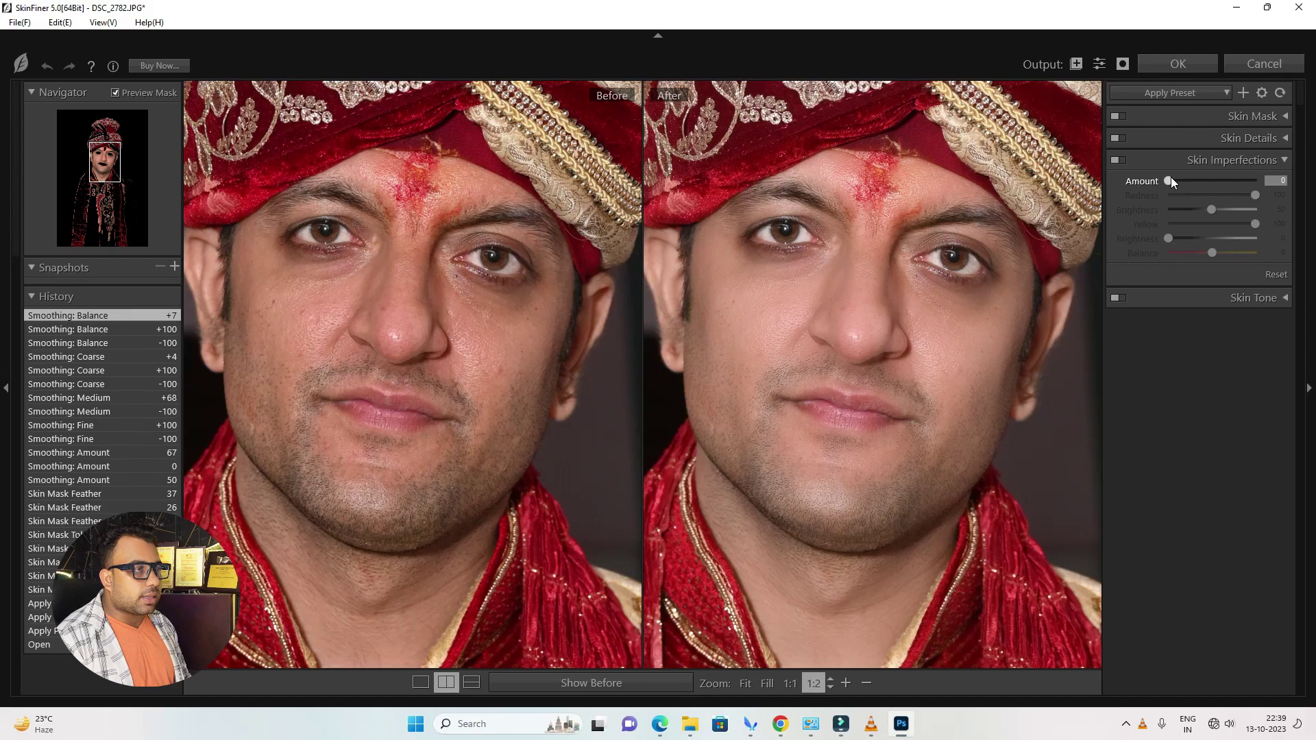
Set imperfections Amount 65, Redness and Yellow to 0, Balance +15, then switch to Skin Tone
mouse_move(1171, 180)
left_mouse_down()
mouse_move(1227, 191)
mouse_move(1151, 195)
left_mouse_up()
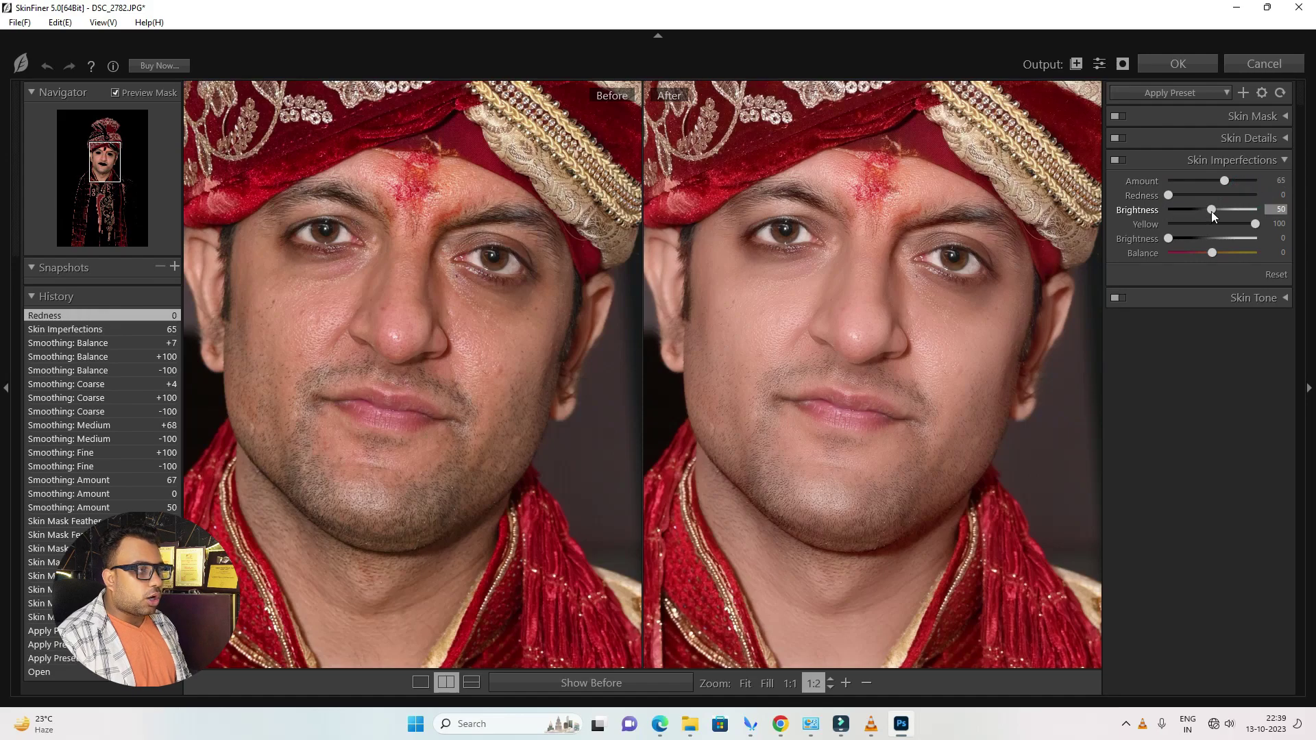
left_click_drag(1154, 211, 1140, 209)
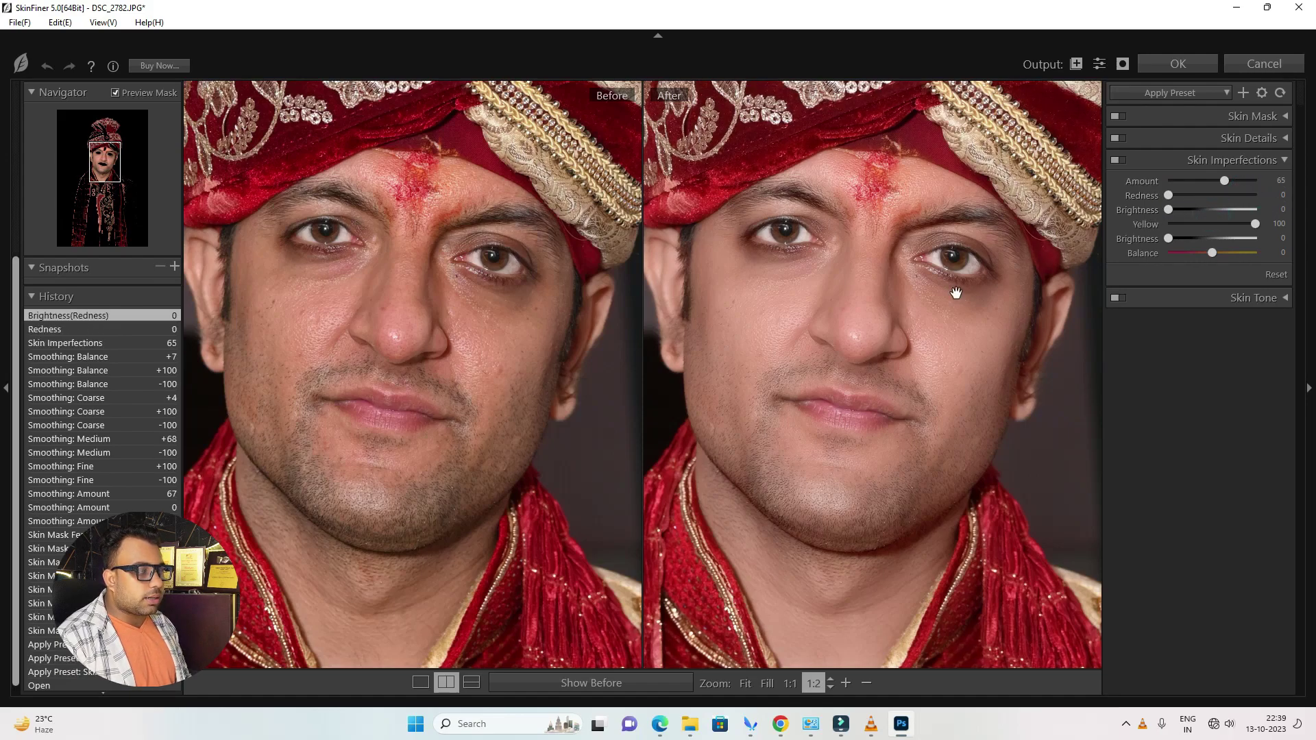
left_click_drag(1251, 223, 1165, 225)
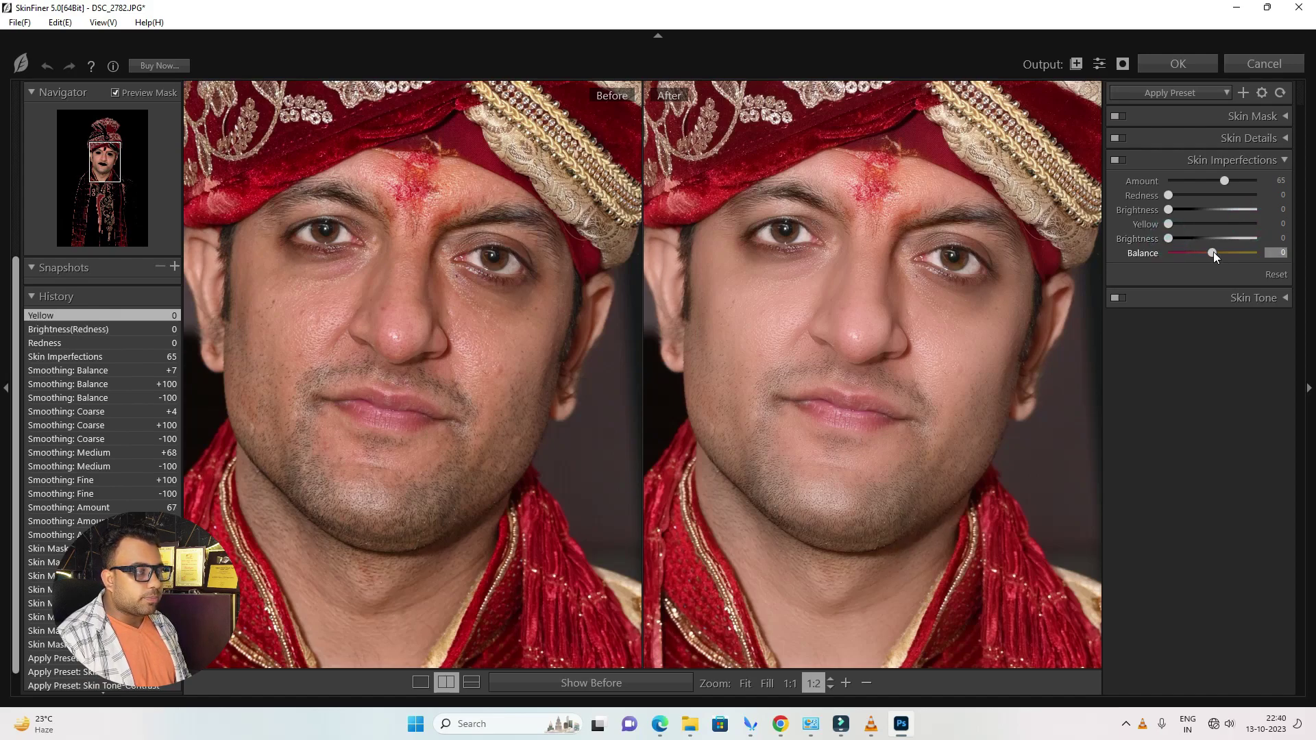
left_click_drag(1213, 252, 1183, 245)
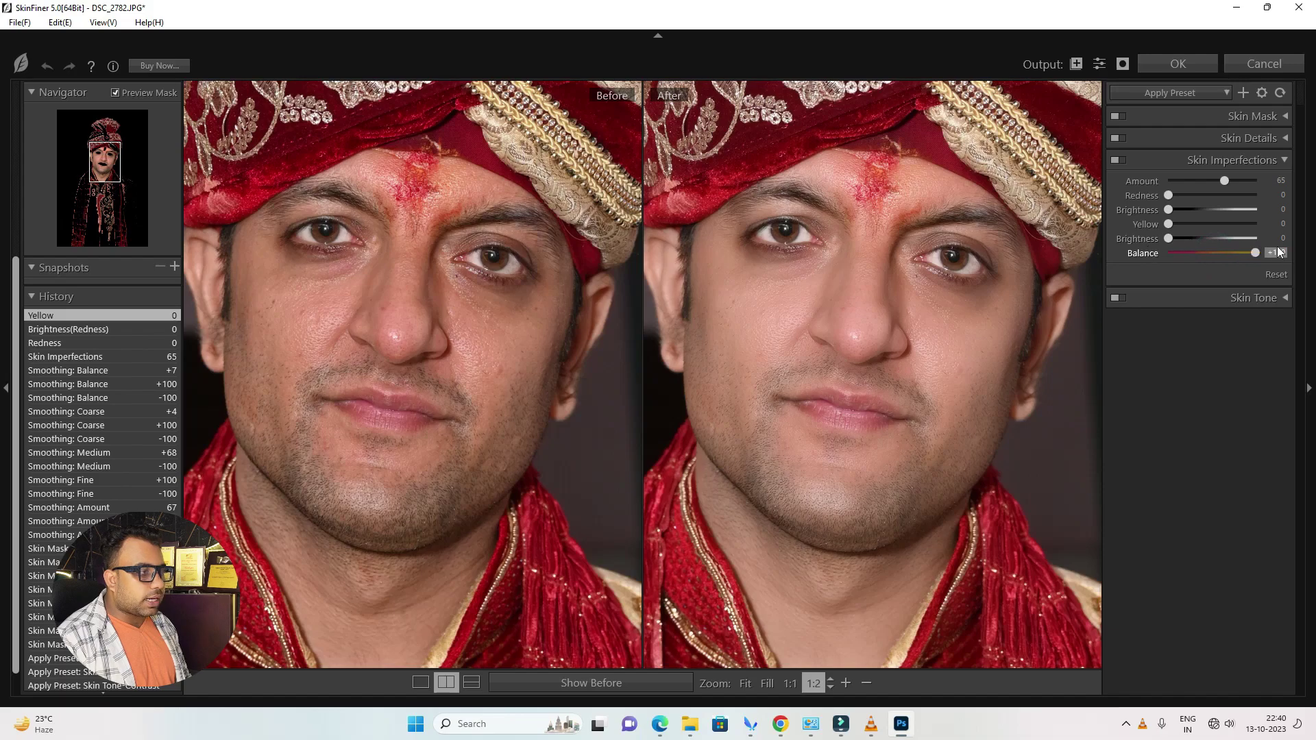
type("5")
key("Return")
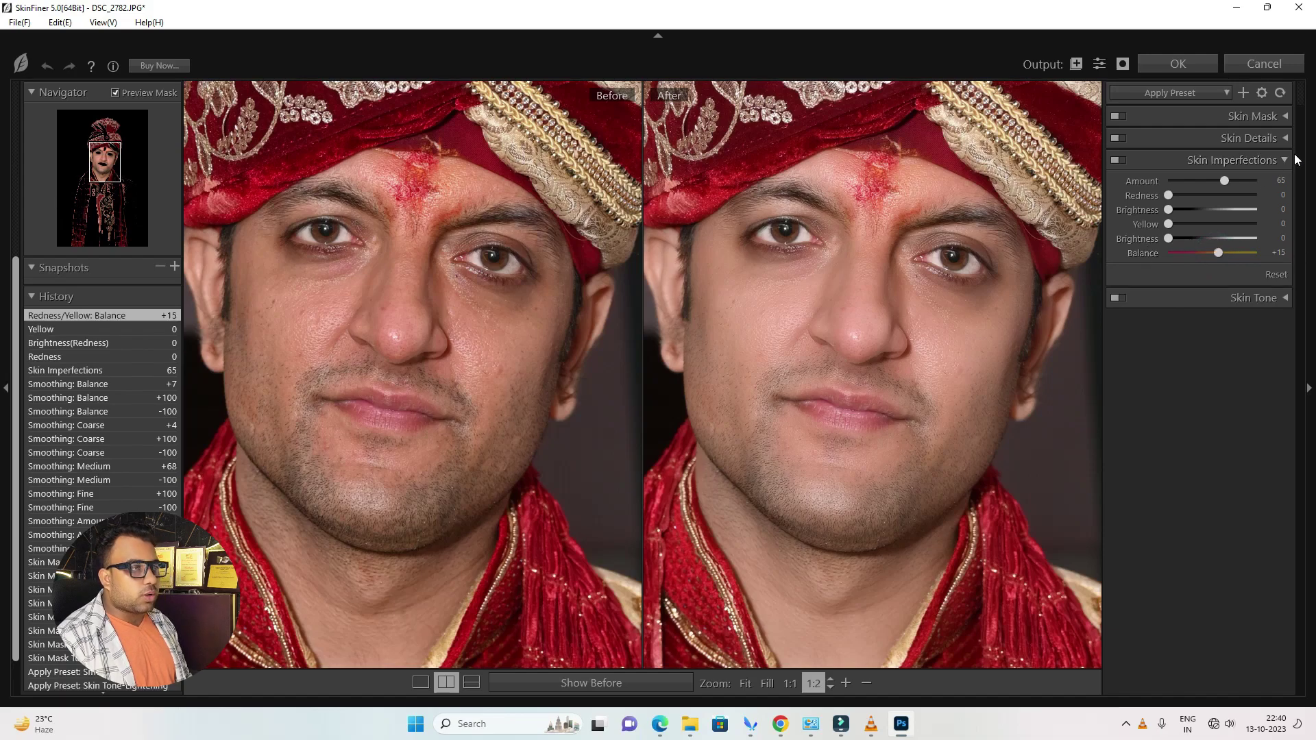
left_click(1284, 161)
left_click(1283, 182)
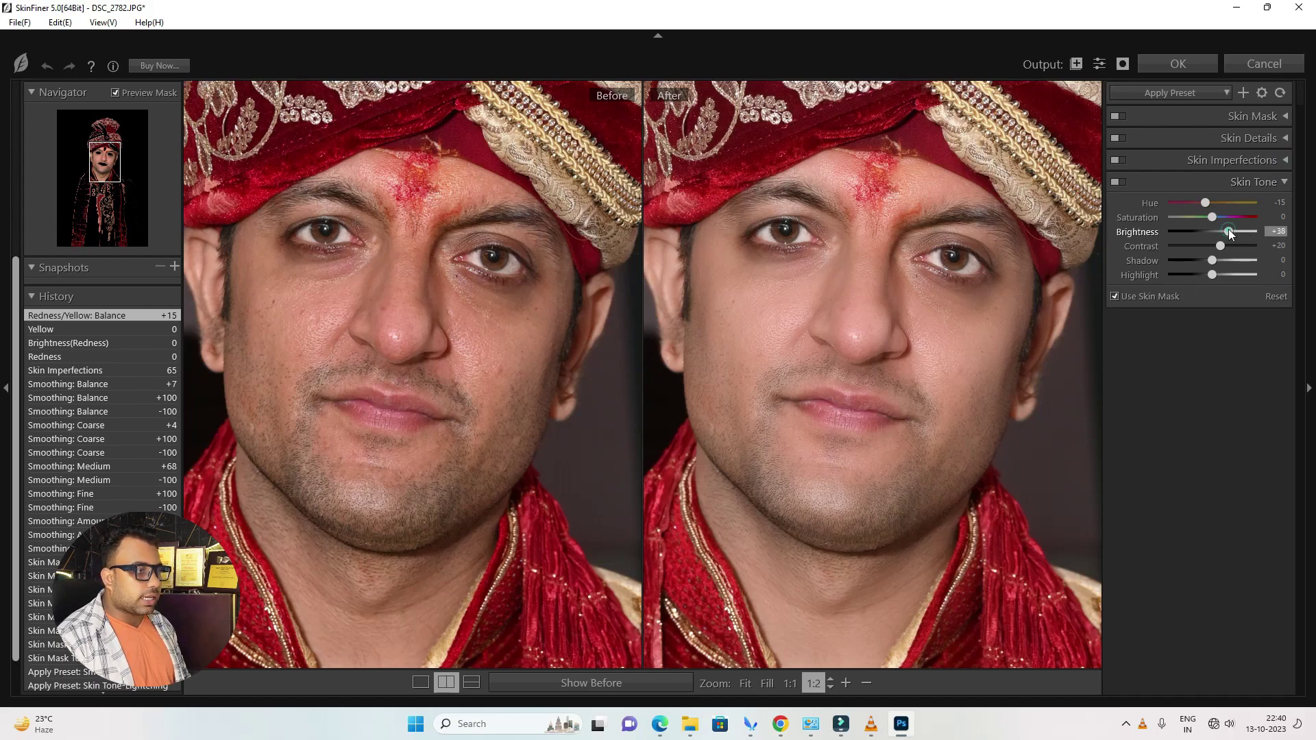
Set Skin Tone Brightness +48, Saturation +24, Shadow +4 and Highlight -6
left_click_drag(1228, 232, 1220, 216)
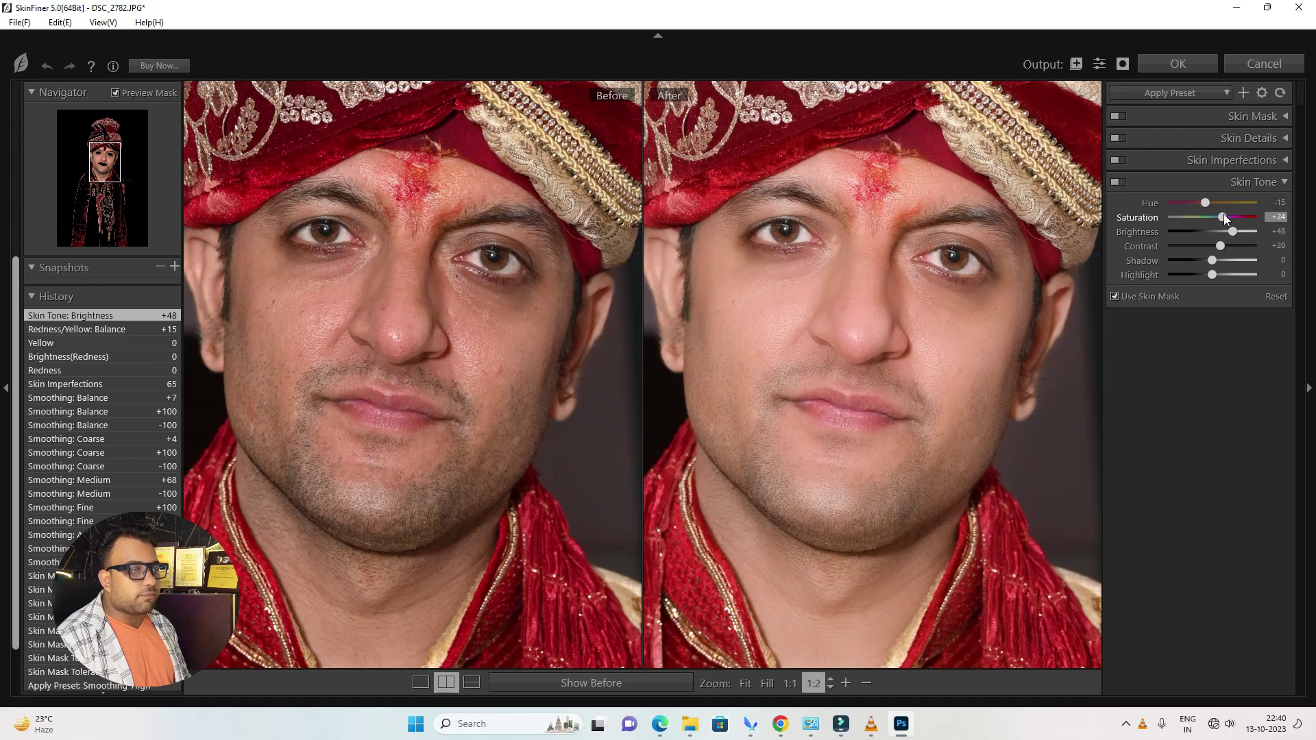
left_click_drag(1224, 216, 1223, 216)
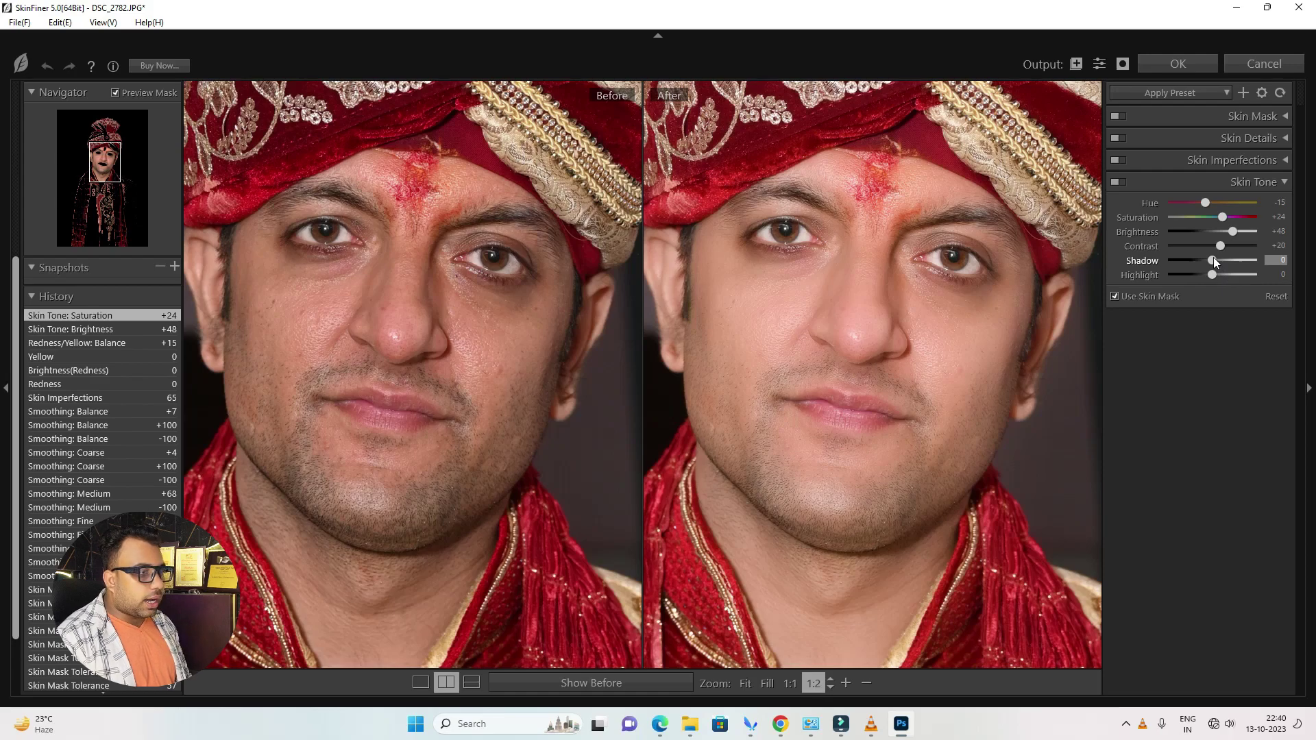
mouse_move(1212, 260)
left_mouse_down()
mouse_move(1170, 261)
mouse_move(1243, 265)
mouse_move(1214, 264)
left_mouse_up()
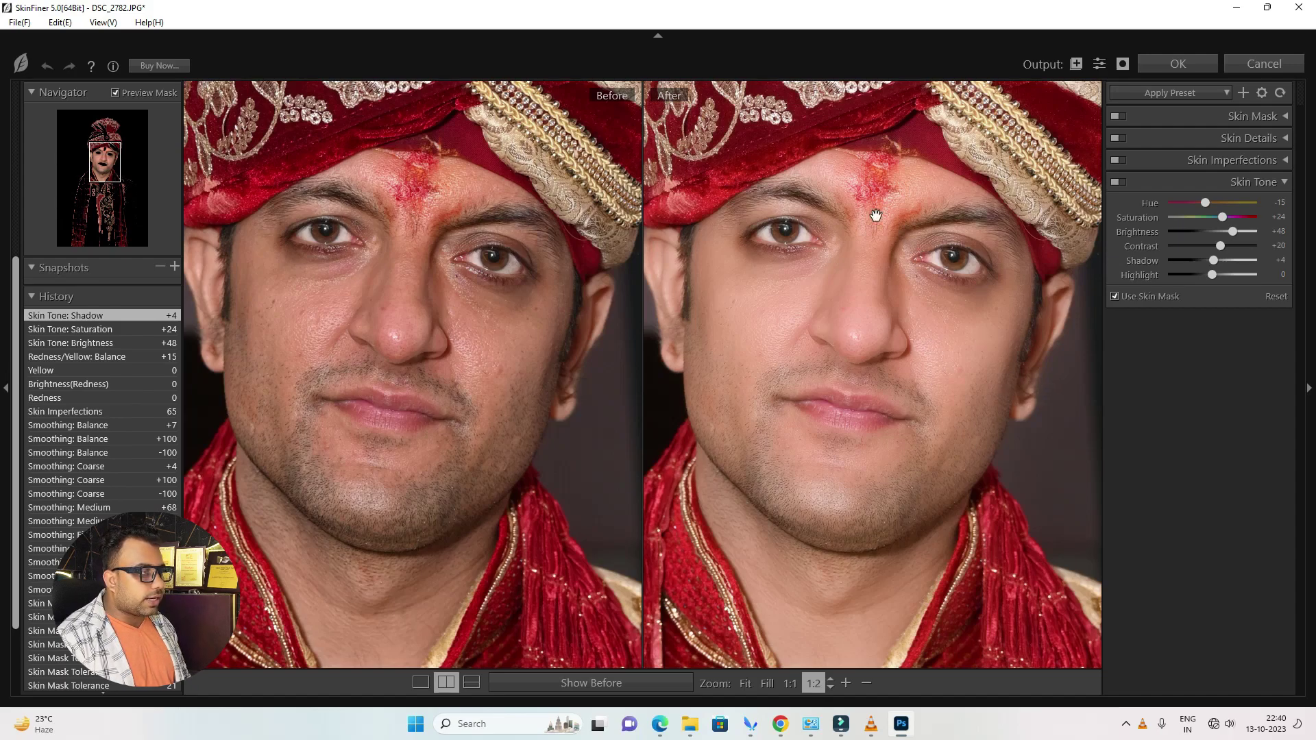
mouse_move(1211, 274)
left_mouse_down()
mouse_move(1172, 275)
mouse_move(1269, 286)
left_mouse_up()
left_click(1204, 274)
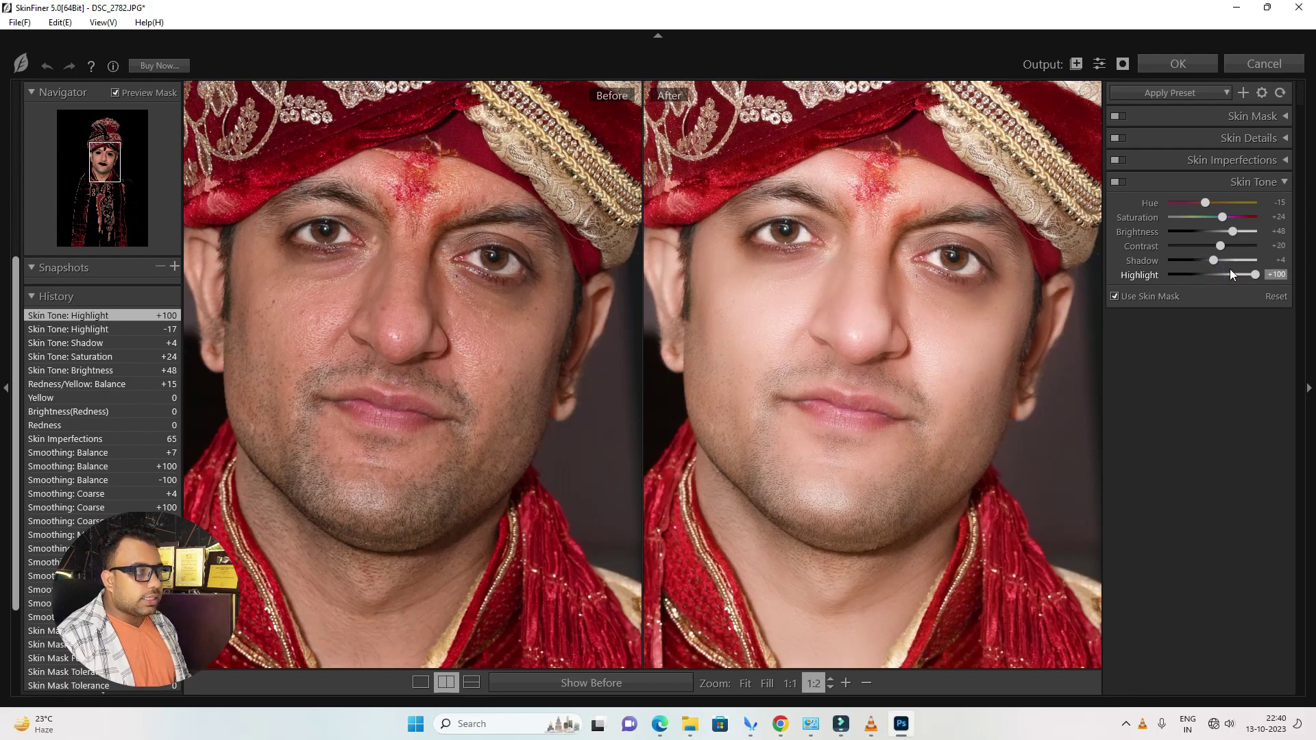
left_click_drag(1248, 275, 1211, 274)
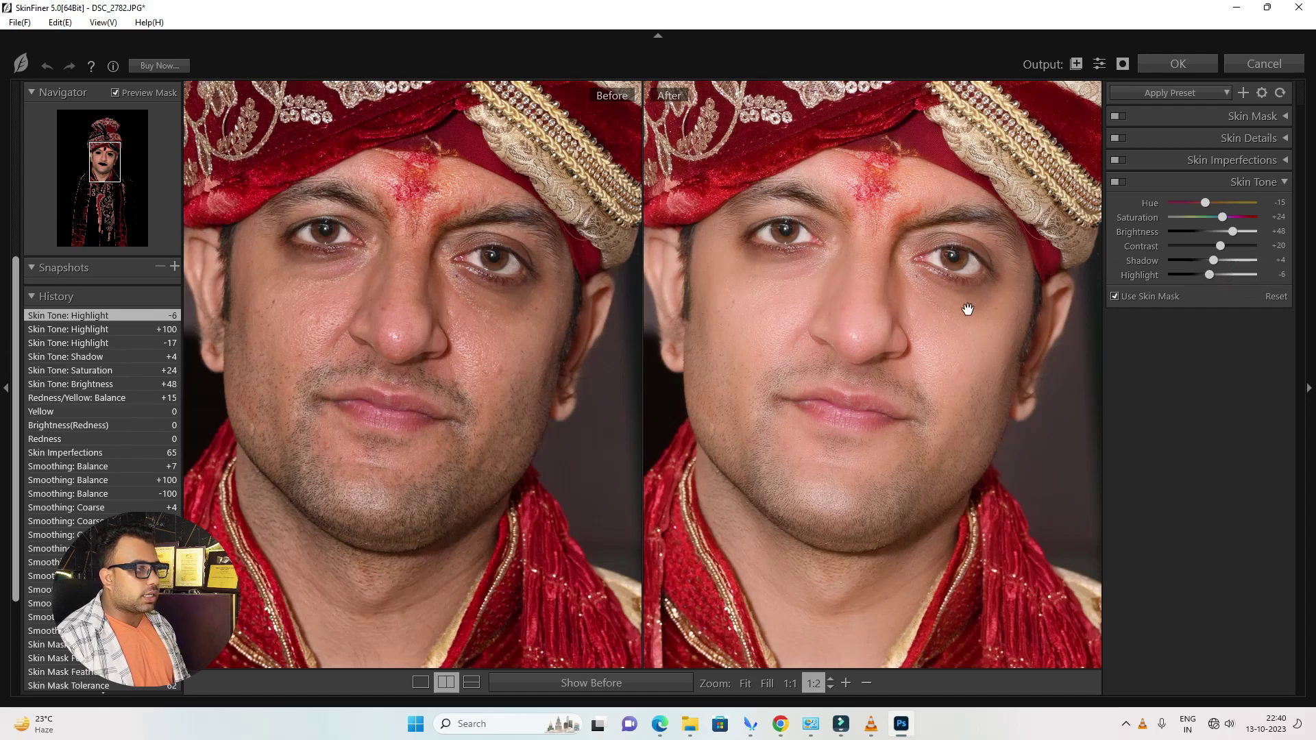
left_click_drag(738, 365, 747, 364)
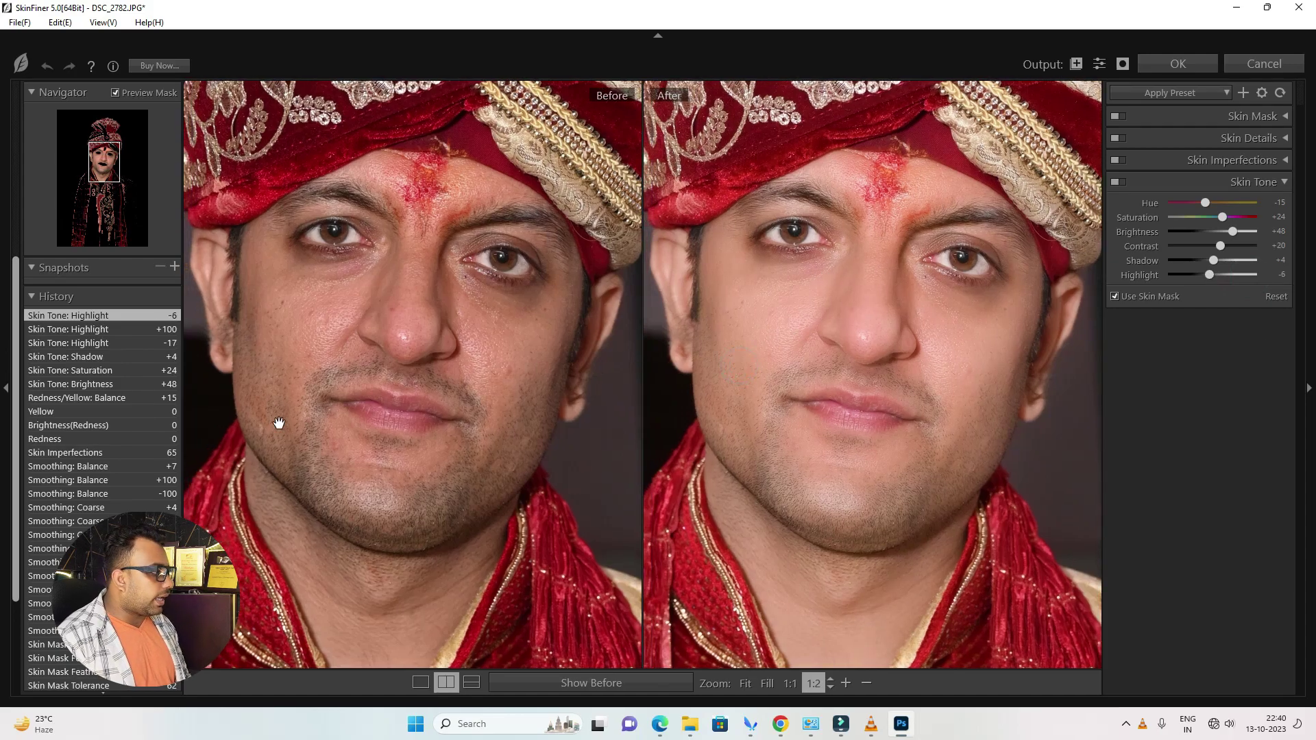
scroll(116, 331, "down", 1)
scroll(117, 446, "down", 2)
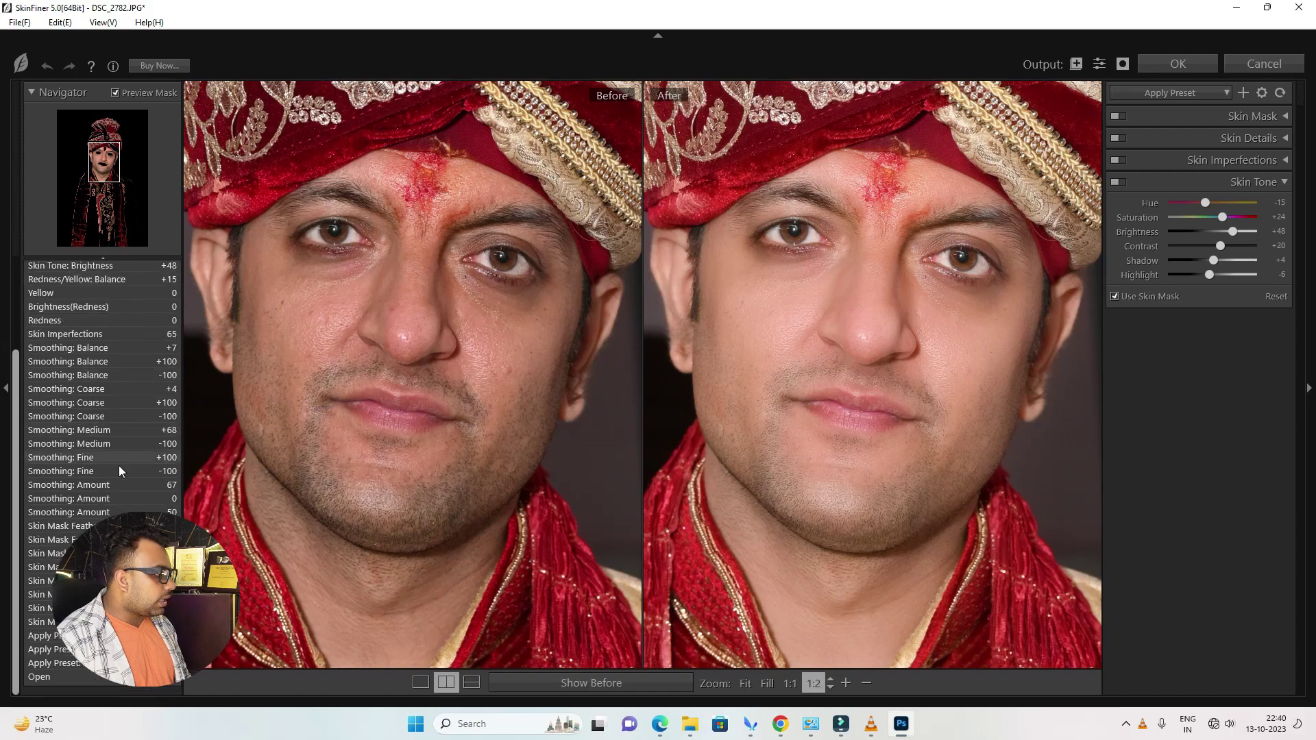
scroll(117, 411, "up", 2)
scroll(113, 354, "up", 1)
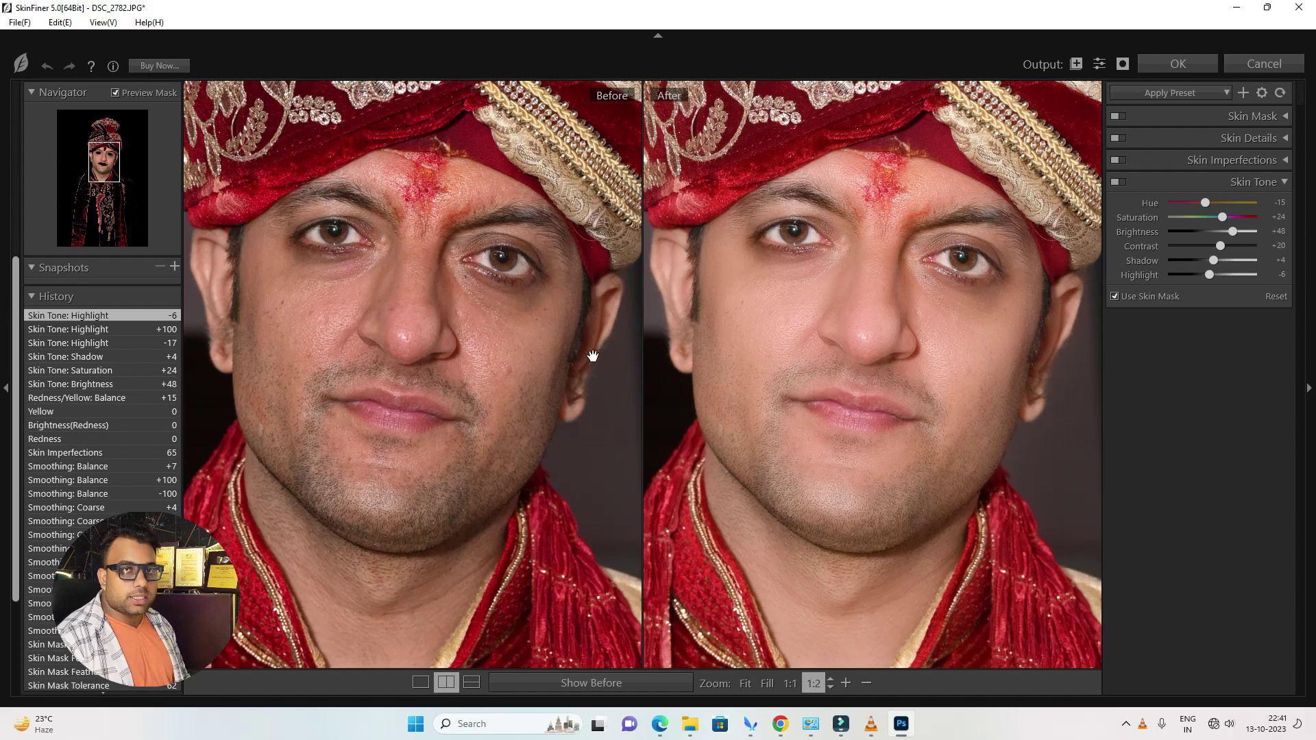
left_click_drag(915, 364, 926, 371)
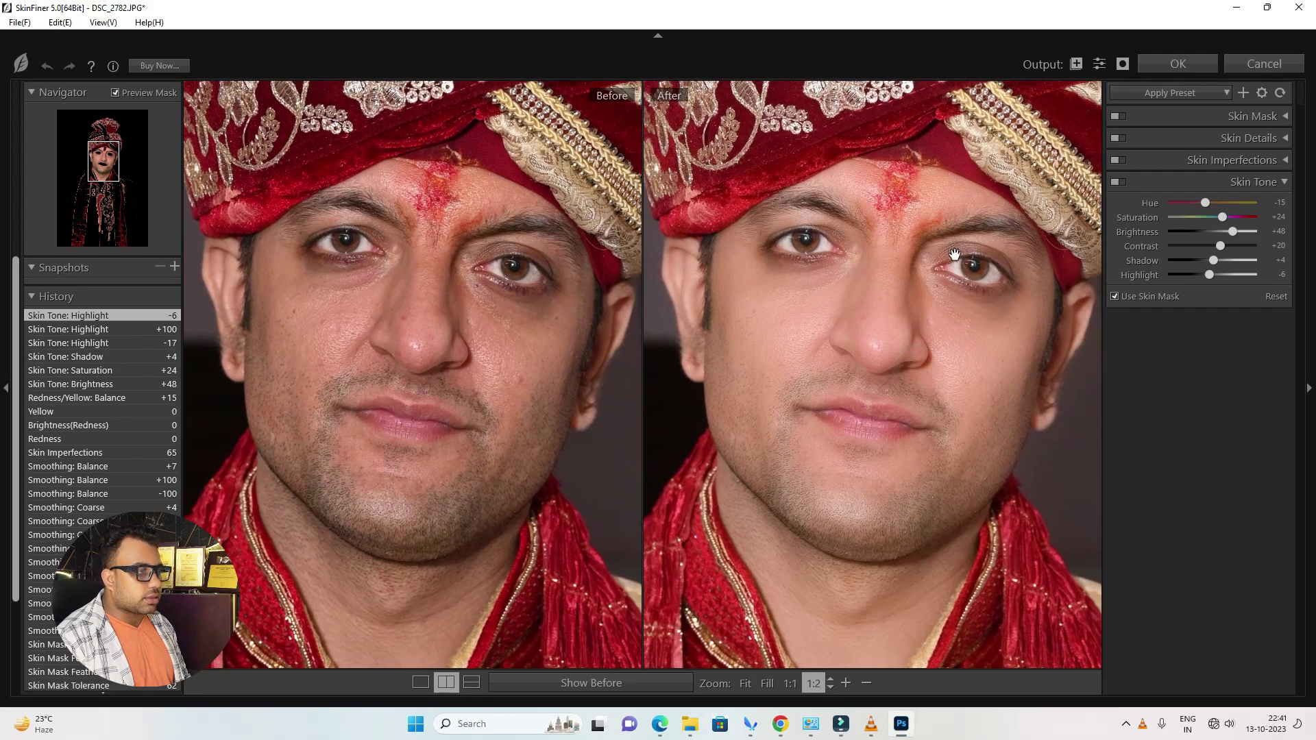